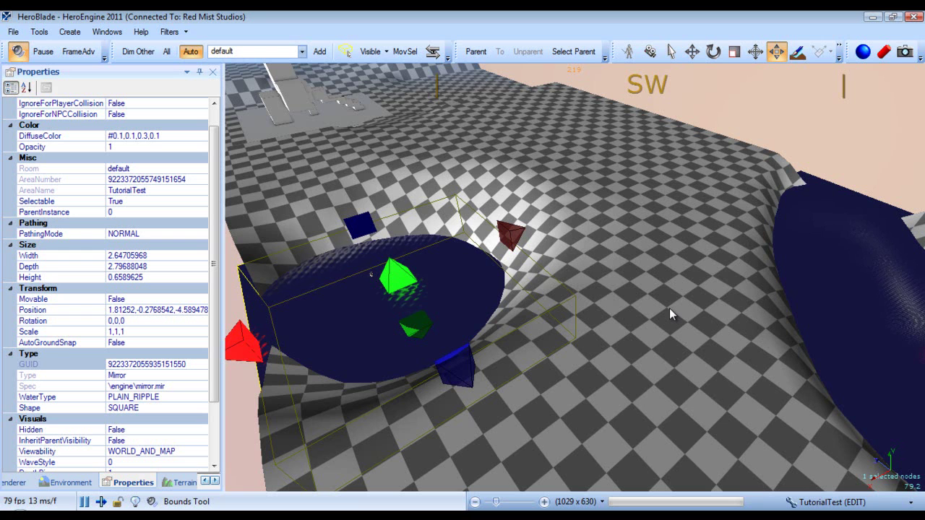
- Change the selected square pond's diffuse color to a muted grayish teal, #.259,.414,.441,.1
{"action": "left_click", "coordinate": [205, 138]}
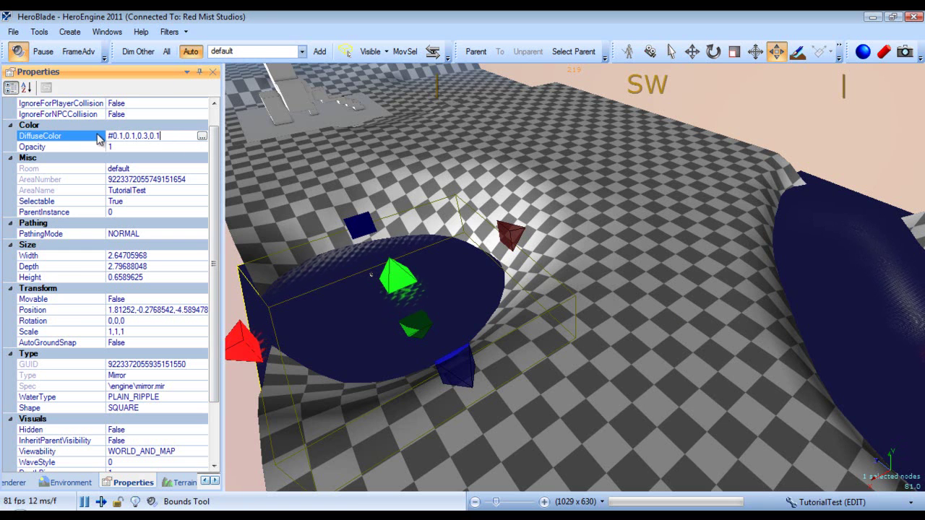
{"action": "left_click", "coordinate": [202, 137]}
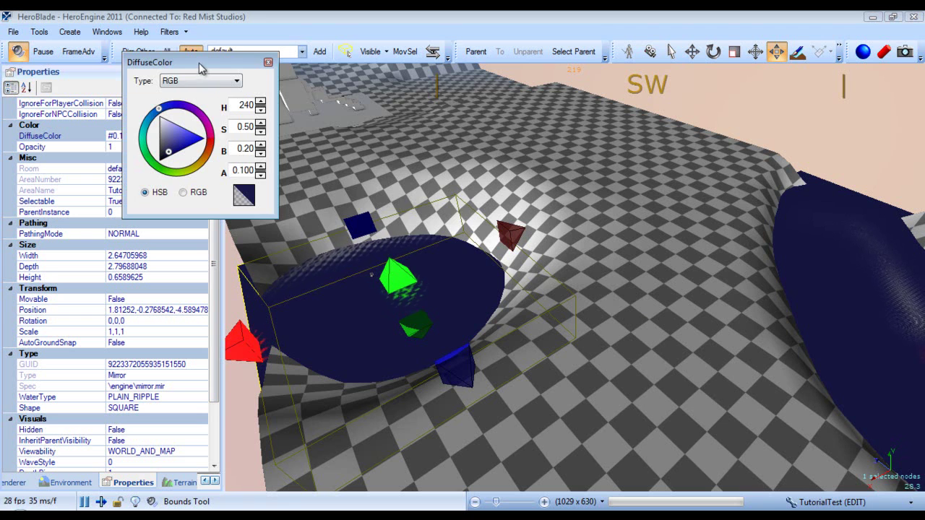
{"action": "left_click_drag", "start_coordinate": [200, 64], "coordinate": [387, 146]}
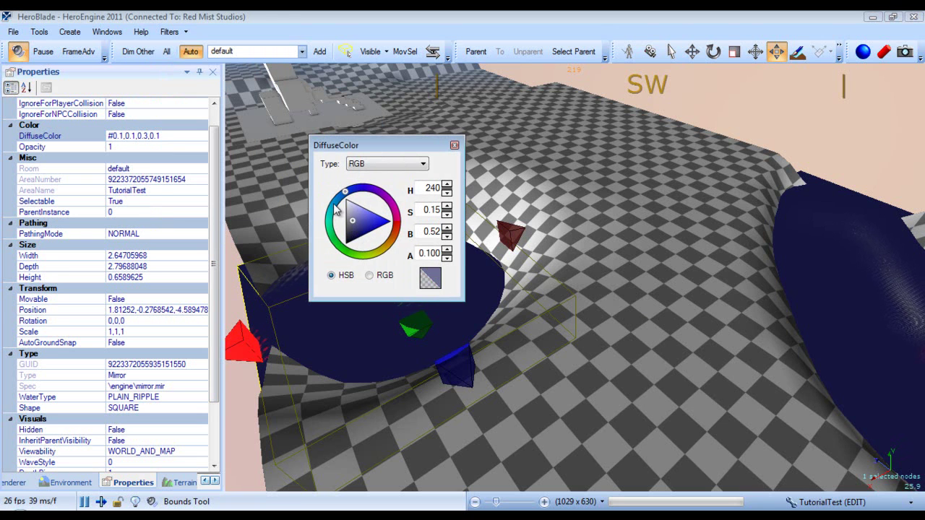
{"action": "left_click_drag", "start_coordinate": [336, 221], "coordinate": [337, 222]}
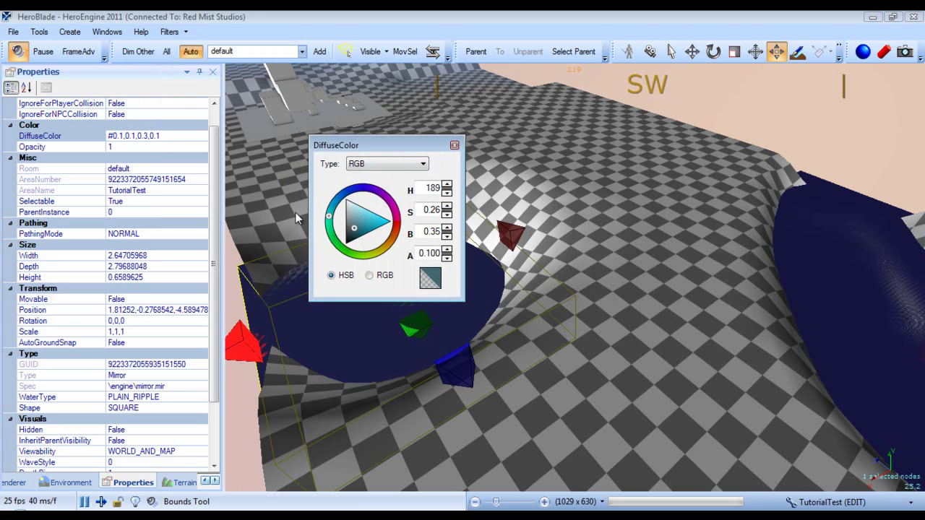
{"action": "left_click", "coordinate": [454, 146]}
- Set the square pond water's opacity to 0.6
{"action": "left_click", "coordinate": [139, 147]}
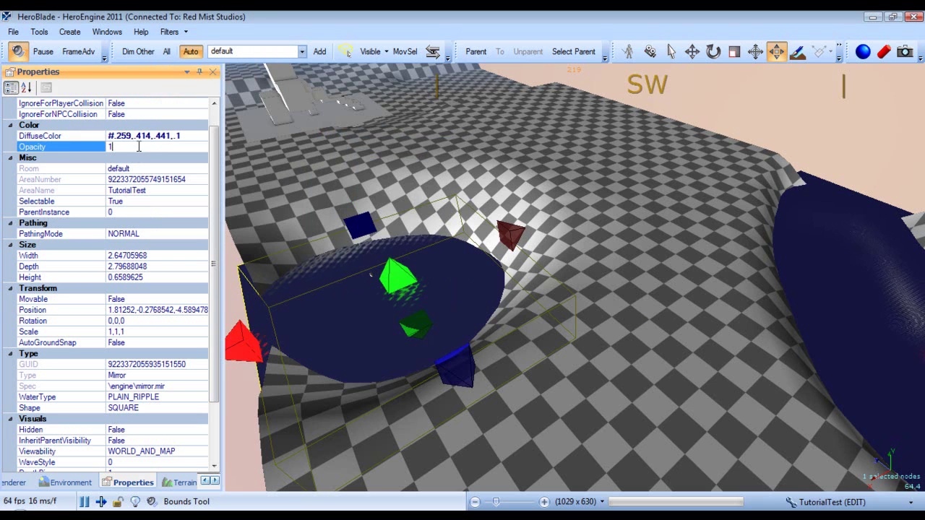
{"action": "left_click", "coordinate": [458, 279]}
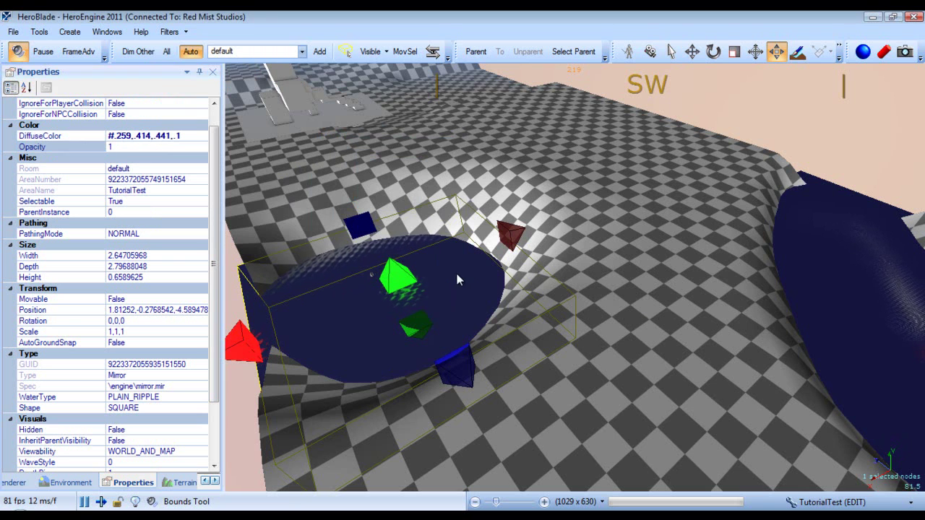
{"action": "right_click_drag", "start_coordinate": [506, 201], "coordinate": [485, 208]}
{"action": "key", "text": "w"}
{"action": "key", "text": "s"}
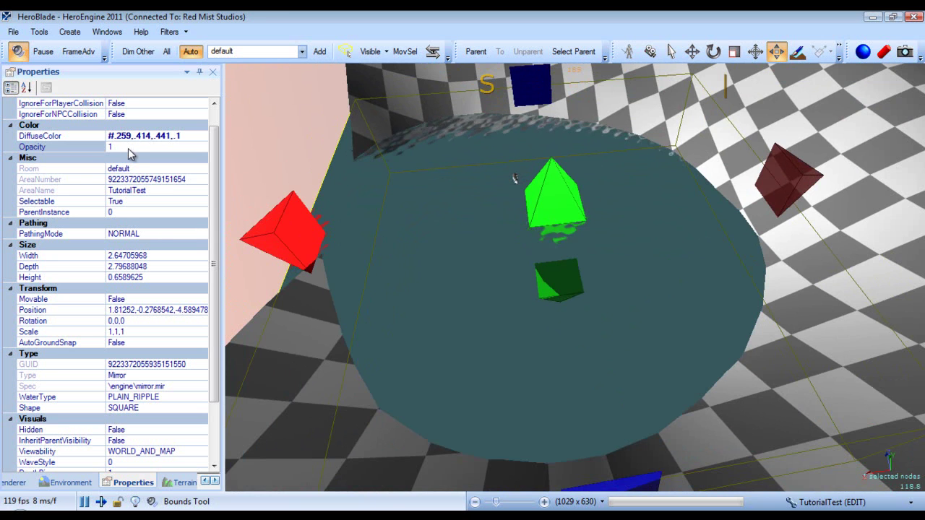
{"action": "left_click", "coordinate": [87, 149]}
{"action": "key", "text": "BackSpace"}
{"action": "type", "text": "0.6"}
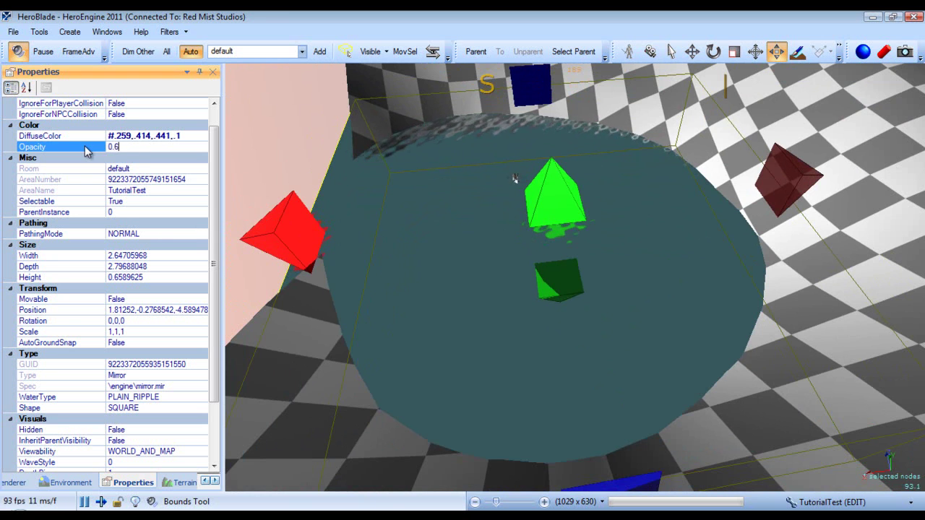
{"action": "key", "text": "Return"}
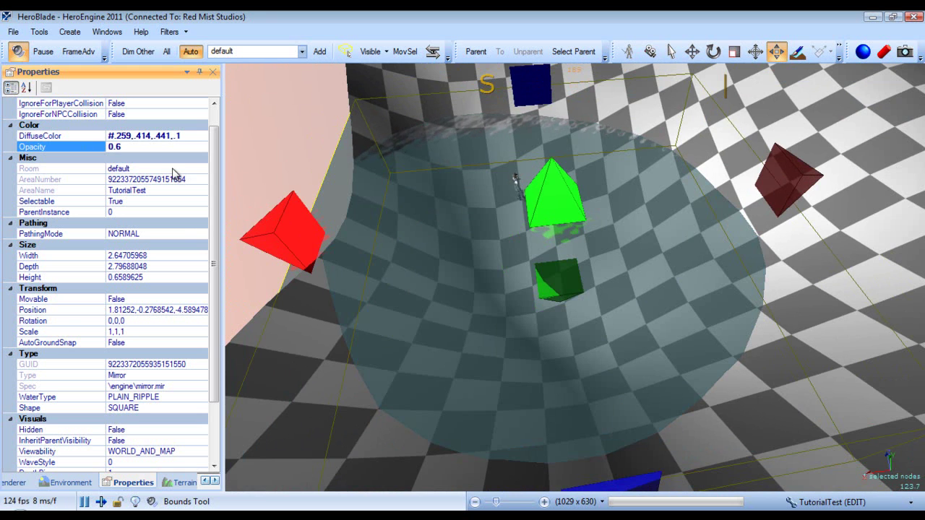
- Examine the pond's transparency up close around the character, then reselect the water and review its remaining properties
{"action": "left_click", "coordinate": [306, 132]}
{"action": "right_click_drag", "start_coordinate": [657, 233], "coordinate": [643, 209]}
{"action": "scroll", "coordinate": [654, 219], "scroll_direction": "up", "scroll_amount": 8}
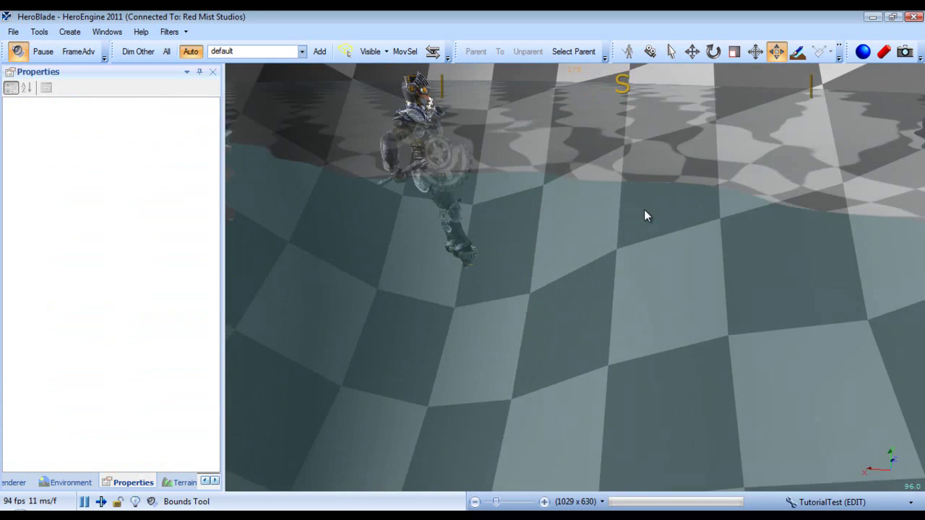
{"action": "left_click", "coordinate": [671, 52]}
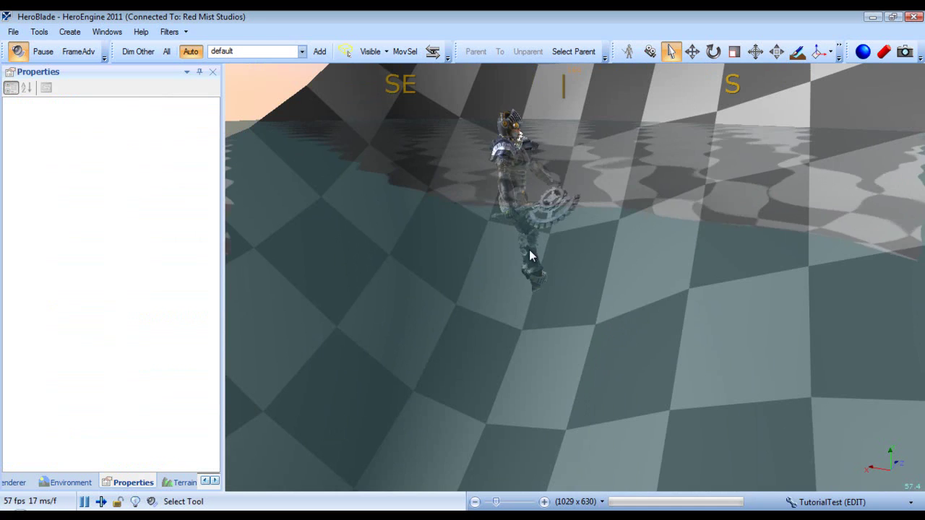
{"action": "right_click_drag", "start_coordinate": [609, 285], "coordinate": [628, 296]}
{"action": "scroll", "coordinate": [583, 302], "scroll_direction": "down", "scroll_amount": 5}
{"action": "scroll", "coordinate": [583, 302], "scroll_direction": "down", "scroll_amount": 6}
{"action": "scroll", "coordinate": [628, 296], "scroll_direction": "up", "scroll_amount": 5}
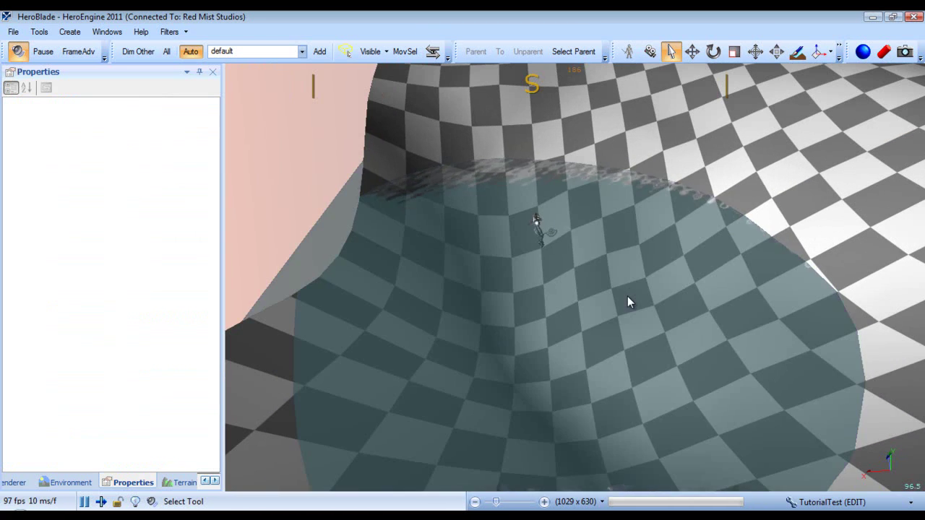
{"action": "left_click", "coordinate": [627, 297]}
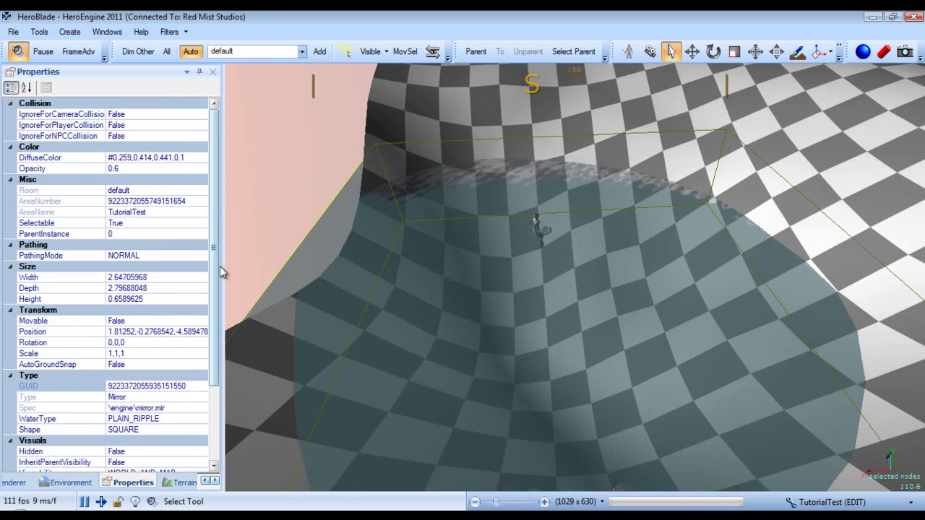
{"action": "scroll", "coordinate": [219, 266], "scroll_direction": "down", "scroll_amount": 3}
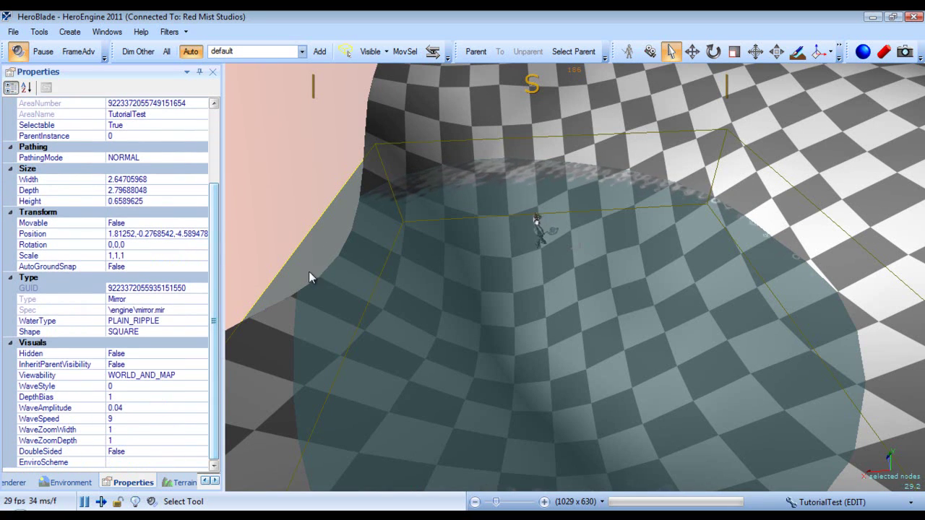
- Select the ribbon-shaped water, set its WaterType to RIVER, and deselect it
{"action": "right_click_drag", "start_coordinate": [308, 271], "coordinate": [364, 213]}
{"action": "scroll", "coordinate": [364, 213], "scroll_direction": "up", "scroll_amount": 5}
{"action": "right_click_drag", "start_coordinate": [516, 203], "coordinate": [535, 208]}
{"action": "left_click", "coordinate": [528, 247]}
{"action": "scroll", "coordinate": [534, 208], "scroll_direction": "up", "scroll_amount": 1}
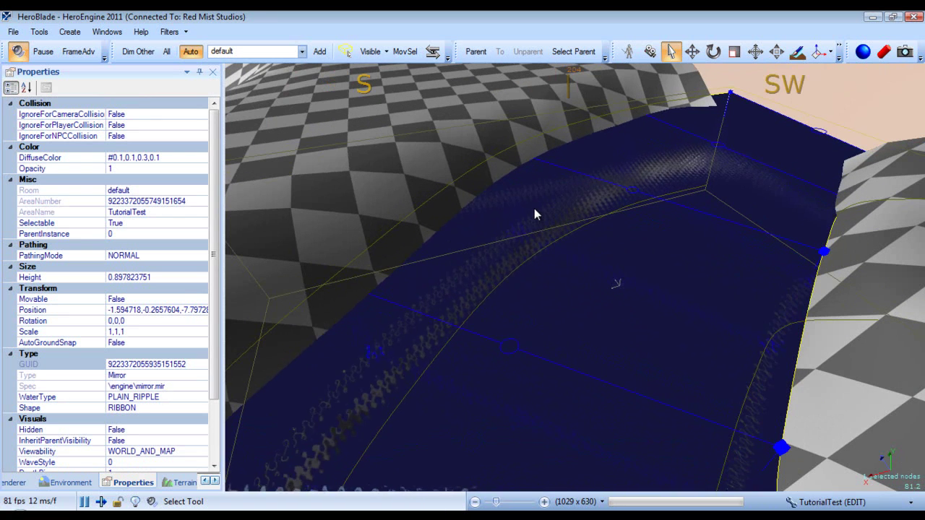
{"action": "scroll", "coordinate": [217, 459], "scroll_direction": "down", "scroll_amount": 3}
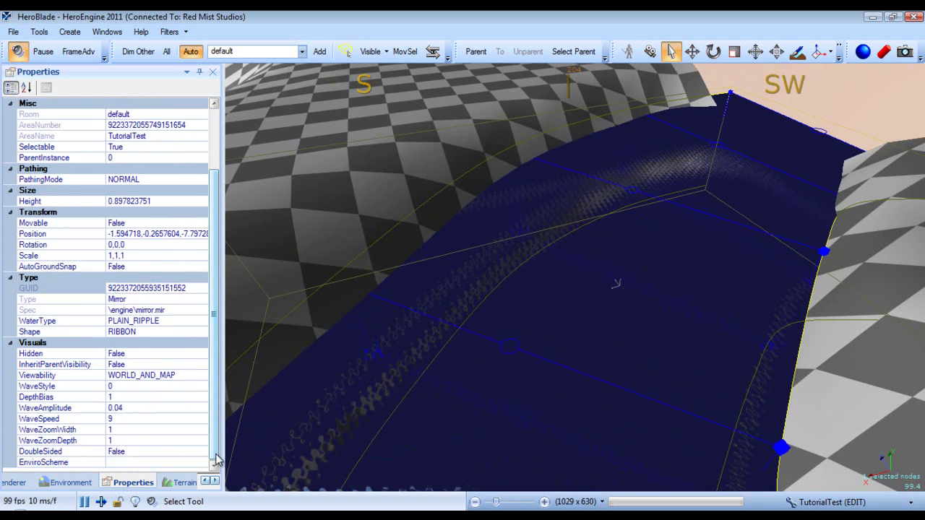
{"action": "left_click_drag", "start_coordinate": [217, 460], "coordinate": [222, 384]}
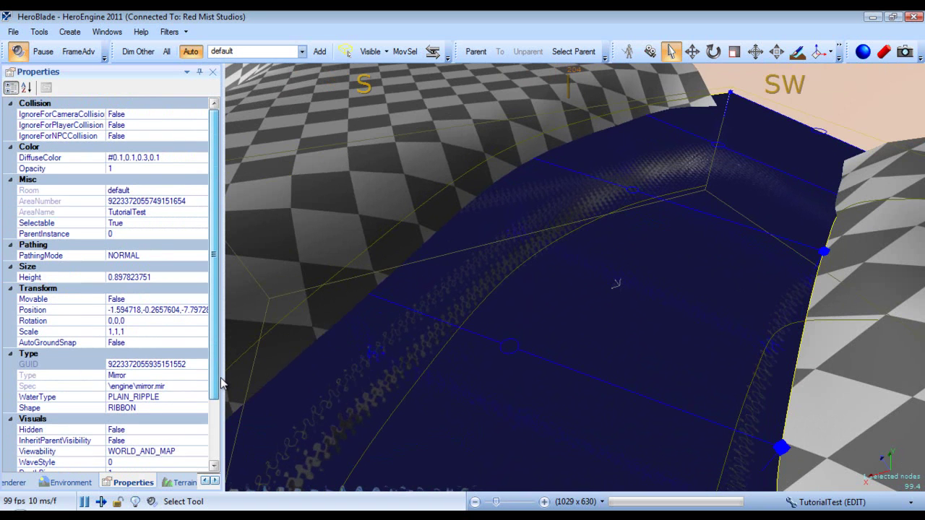
{"action": "scroll", "coordinate": [222, 384], "scroll_direction": "down", "scroll_amount": 3}
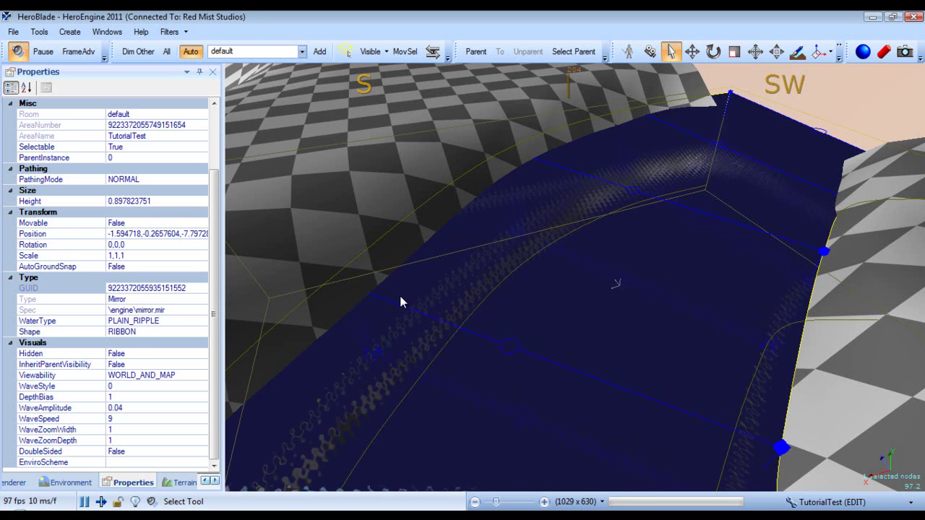
{"action": "left_click", "coordinate": [192, 321]}
{"action": "left_click", "coordinate": [202, 323]}
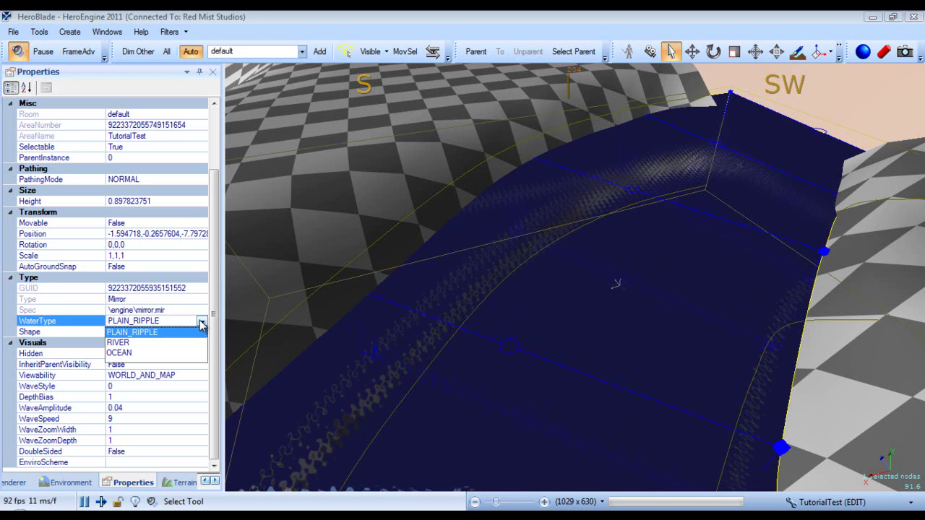
{"action": "left_click", "coordinate": [140, 342]}
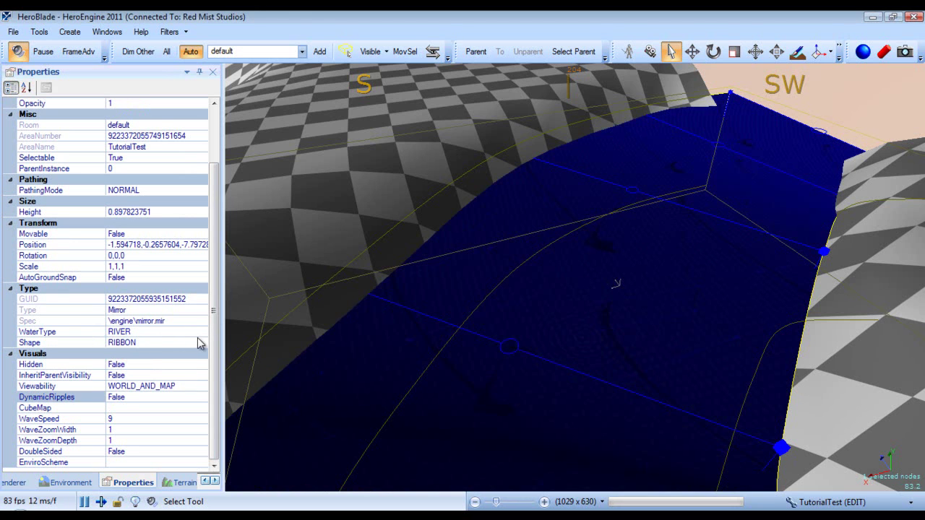
{"action": "left_click", "coordinate": [798, 85]}
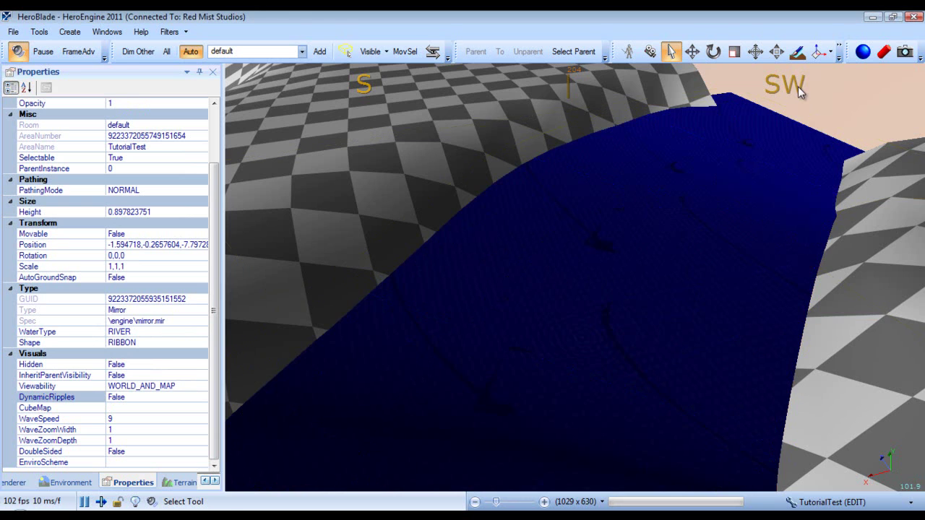
- Reselect the ribbon river and assign sunset_cubemap.dds from the Engine CleanGame cube maps folder as its CubeMap
{"action": "key", "text": "w"}
{"action": "right_click_drag", "start_coordinate": [543, 277], "coordinate": [522, 287]}
{"action": "scroll", "coordinate": [607, 283], "scroll_direction": "down", "scroll_amount": 5}
{"action": "left_click", "coordinate": [522, 287]}
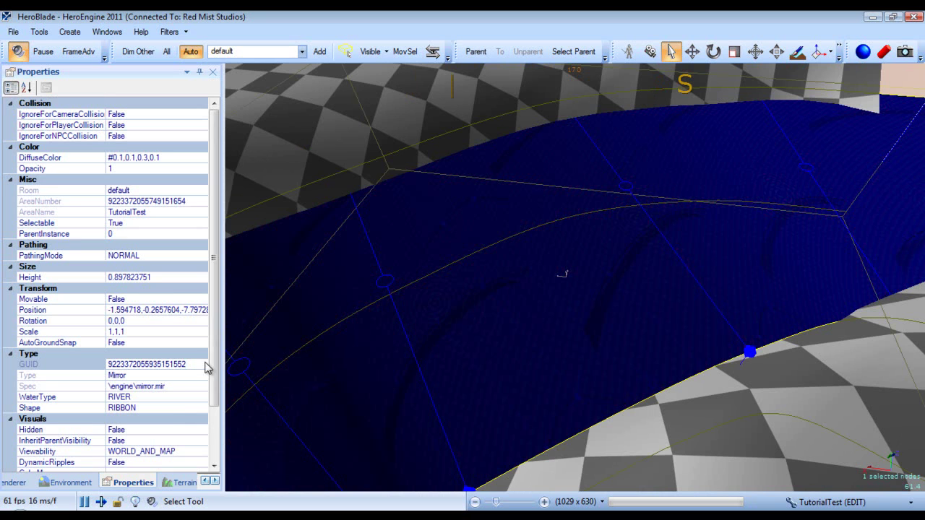
{"action": "scroll", "coordinate": [212, 433], "scroll_direction": "down", "scroll_amount": 2}
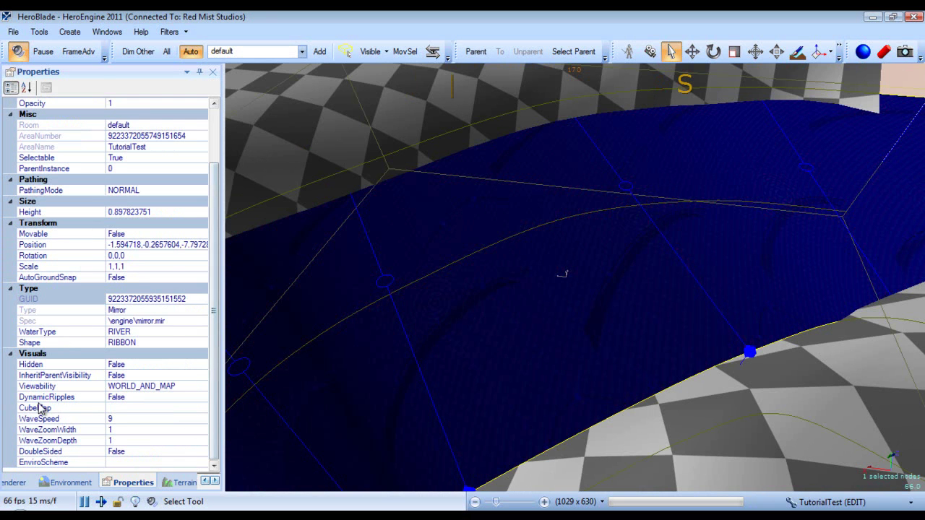
{"action": "left_click", "coordinate": [157, 408]}
{"action": "left_click", "coordinate": [202, 410]}
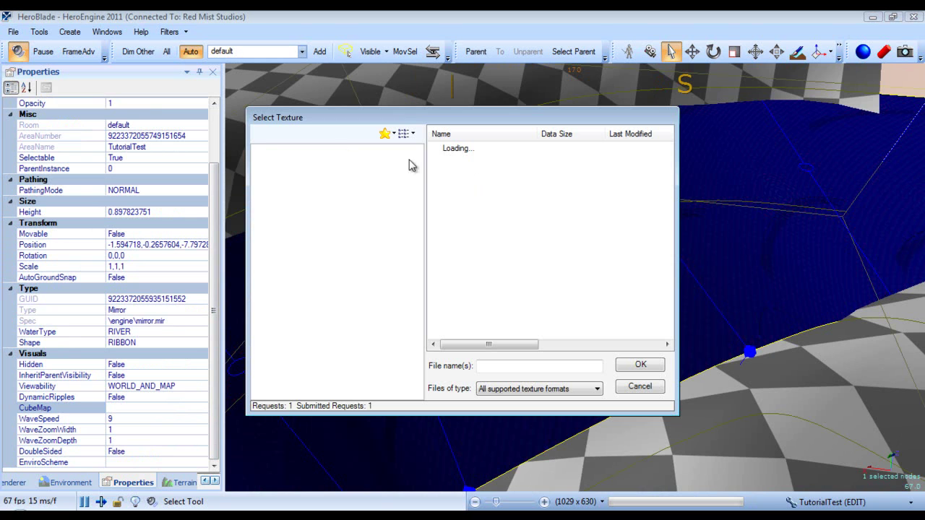
{"action": "left_click", "coordinate": [257, 150]}
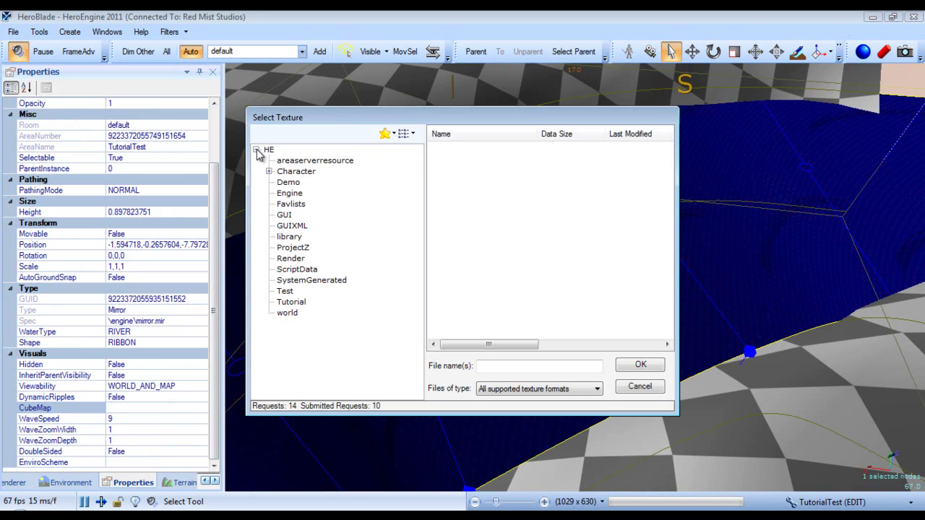
{"action": "left_click", "coordinate": [269, 193]}
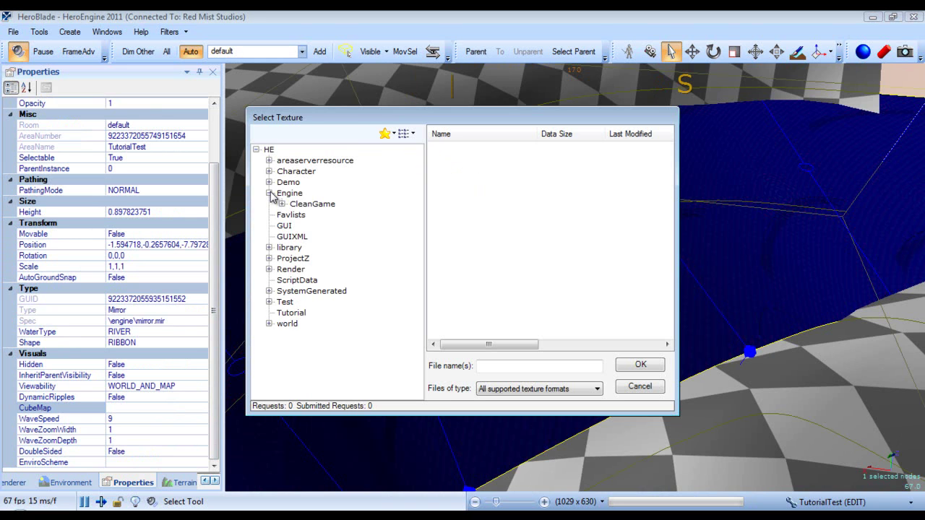
{"action": "left_click", "coordinate": [282, 205]}
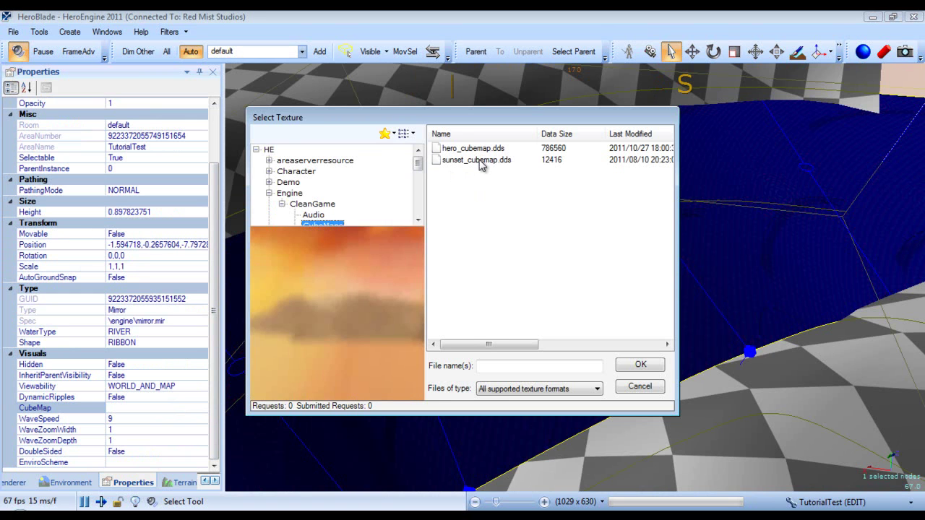
{"action": "left_click", "coordinate": [480, 162]}
{"action": "left_click", "coordinate": [641, 365]}
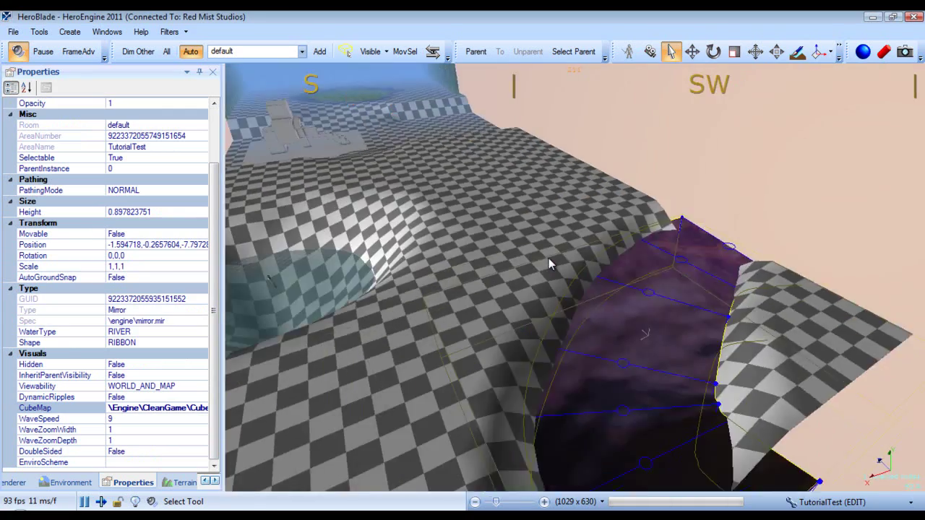
- Inspect the river surface's flow along the channel and set its WaveSpeed to 2
{"action": "right_click_drag", "start_coordinate": [549, 258], "coordinate": [582, 265]}
{"action": "scroll", "coordinate": [564, 259], "scroll_direction": "up", "scroll_amount": 4}
{"action": "scroll", "coordinate": [564, 259], "scroll_direction": "down", "scroll_amount": 4}
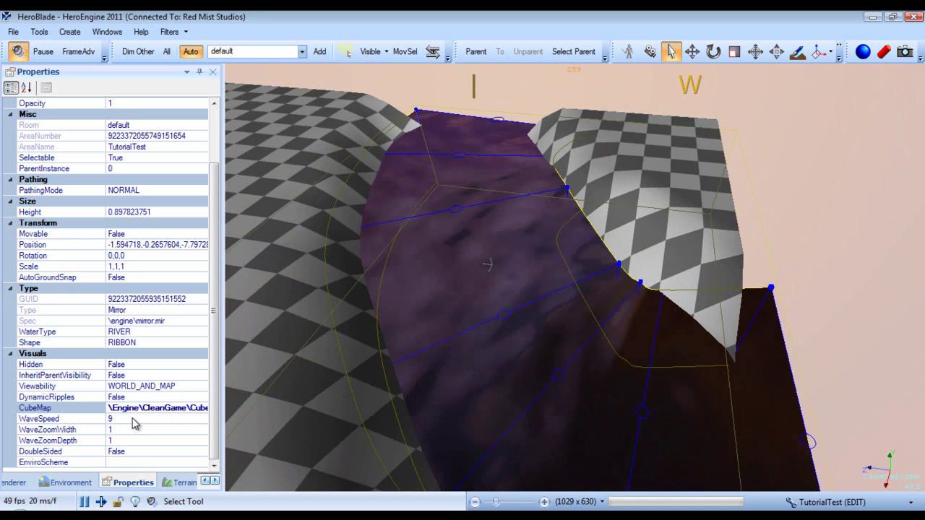
{"action": "left_click", "coordinate": [136, 419]}
{"action": "left_click_drag", "start_coordinate": [136, 418], "coordinate": [94, 422]}
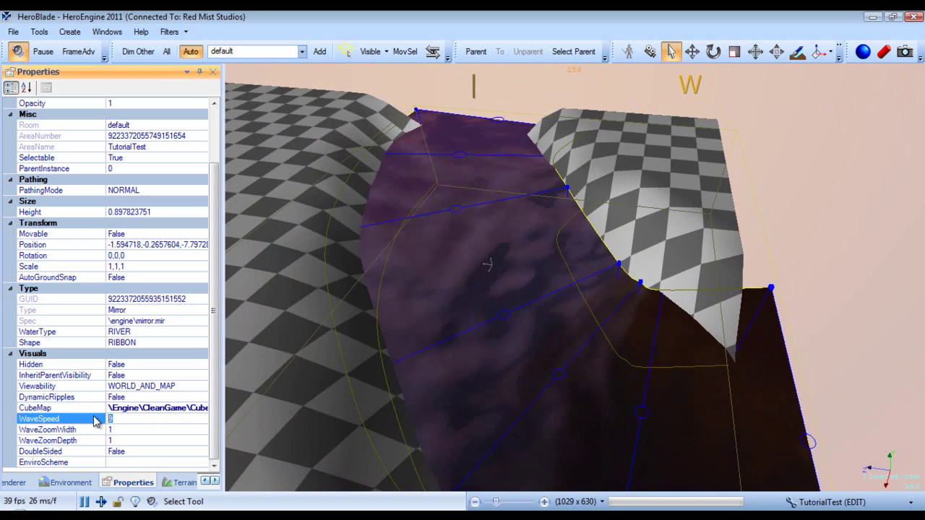
{"action": "type", "text": "2"}
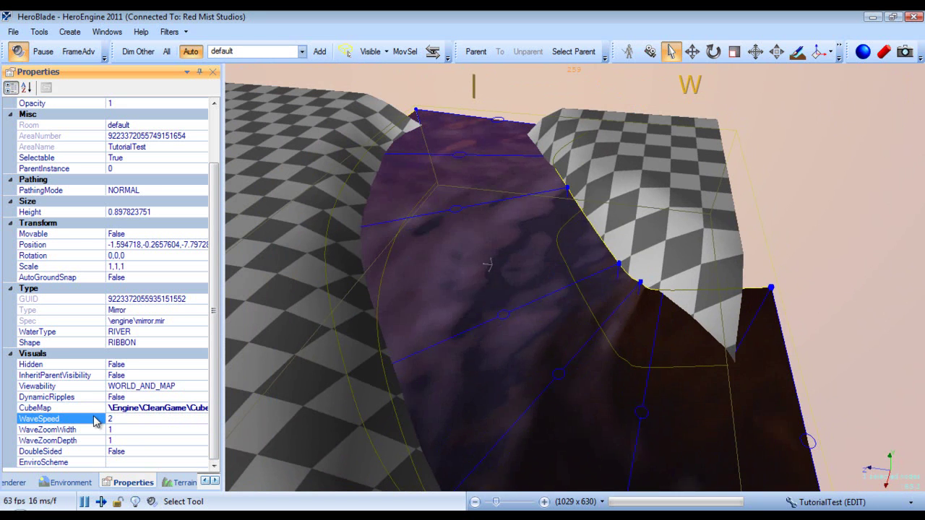
{"action": "key", "text": "Return"}
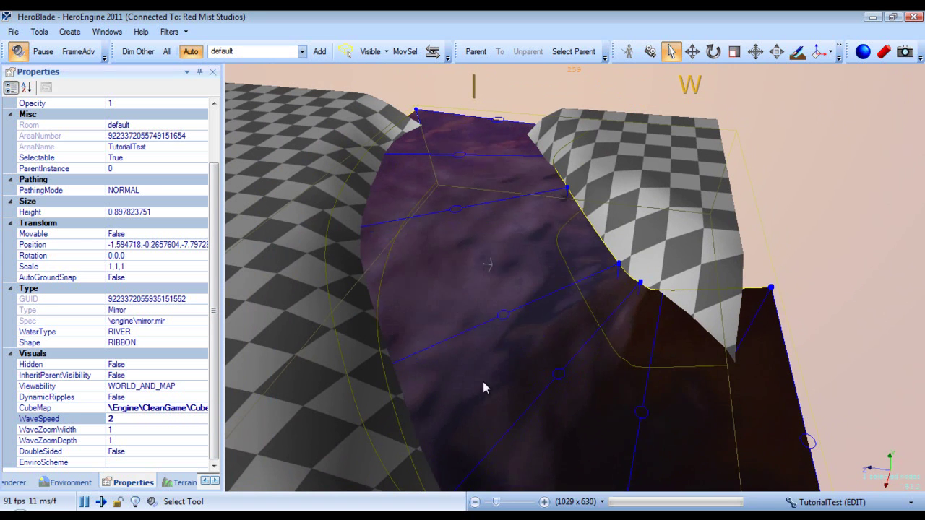
- Set the ribbon river's WaveZoomWidth to 4
{"action": "left_click", "coordinate": [120, 430]}
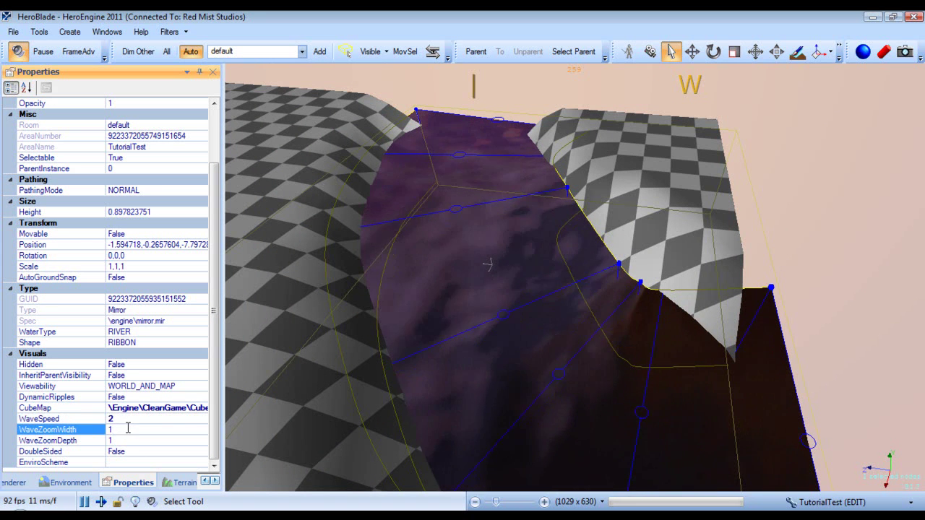
{"action": "left_click_drag", "start_coordinate": [126, 428], "coordinate": [93, 432]}
{"action": "type", "text": "4"}
{"action": "key", "text": "Return"}
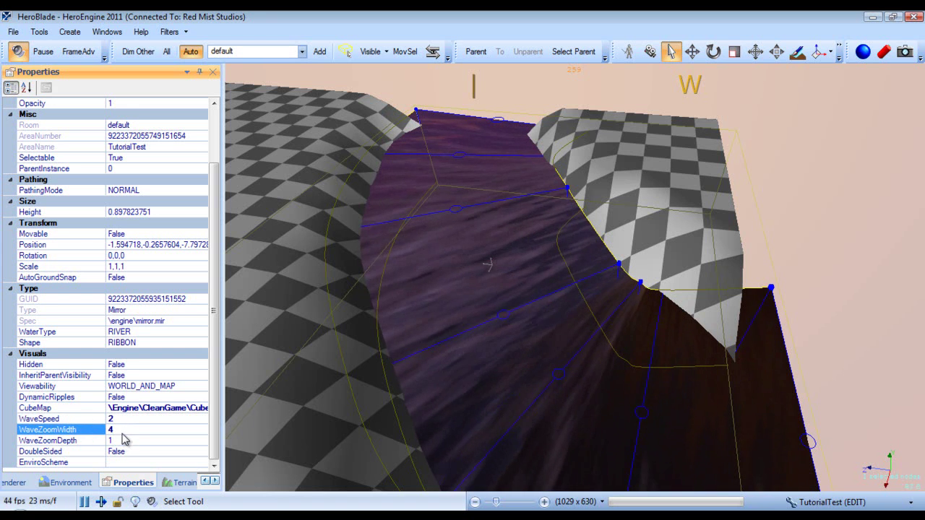
- Set both the WaveZoomWidth and the WaveZoomDepth of the ribbon river to 1.5
{"action": "left_click", "coordinate": [89, 430]}
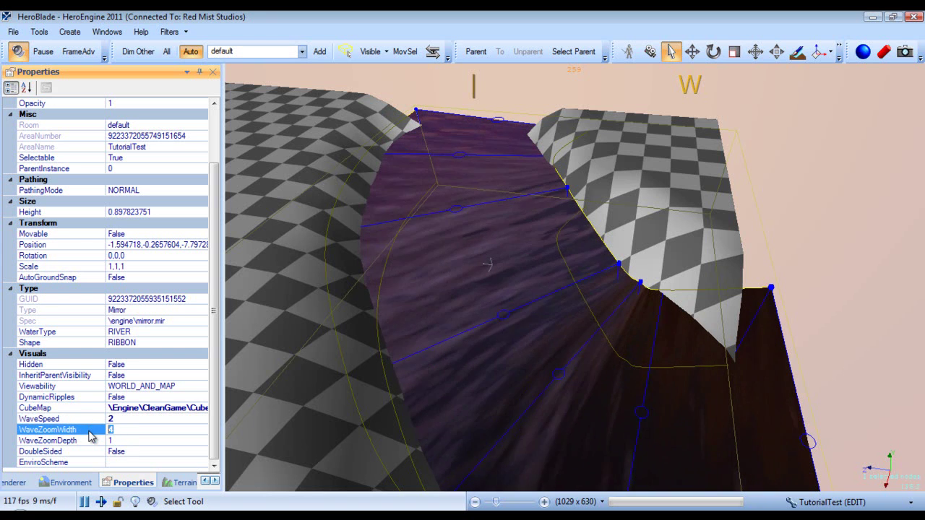
{"action": "type", "text": "1.5"}
{"action": "key", "text": "Return"}
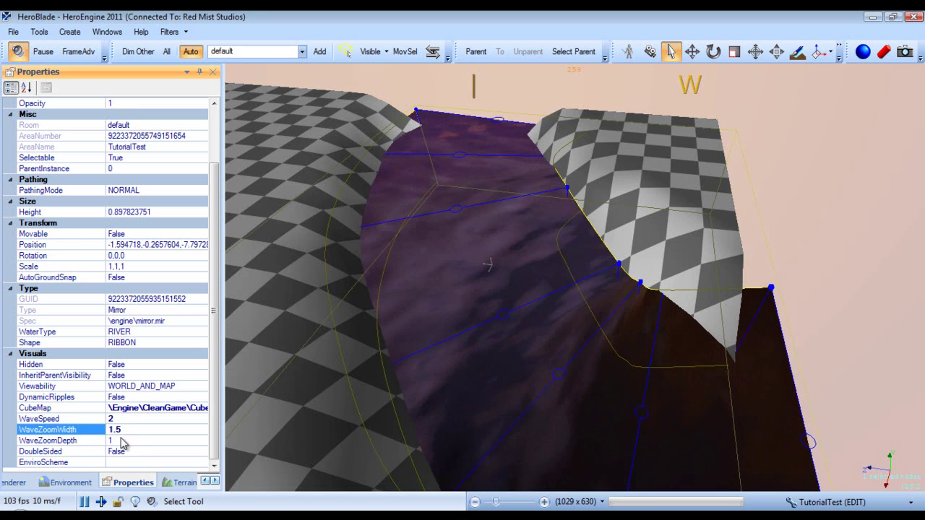
{"action": "left_click", "coordinate": [92, 440]}
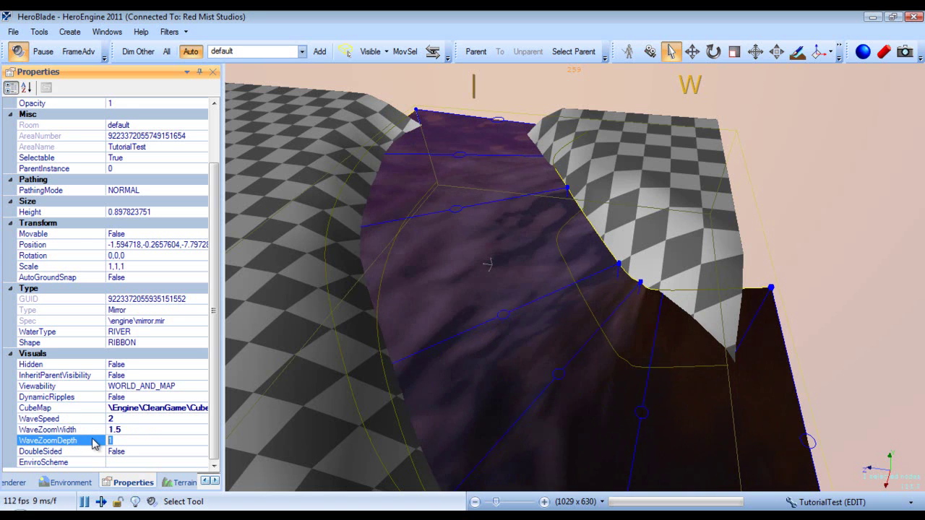
{"action": "type", "text": "1.5"}
{"action": "key", "text": "Return"}
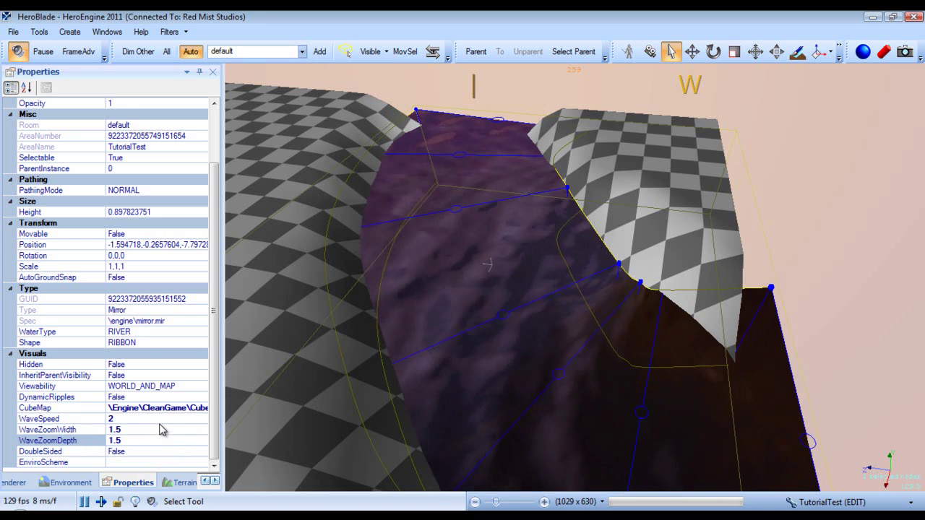
- Reselect the ribbon river and set its WaveZoomWidth to 5 and its WaveZoomDepth to 10
{"action": "left_click", "coordinate": [712, 276]}
{"action": "left_click", "coordinate": [600, 311]}
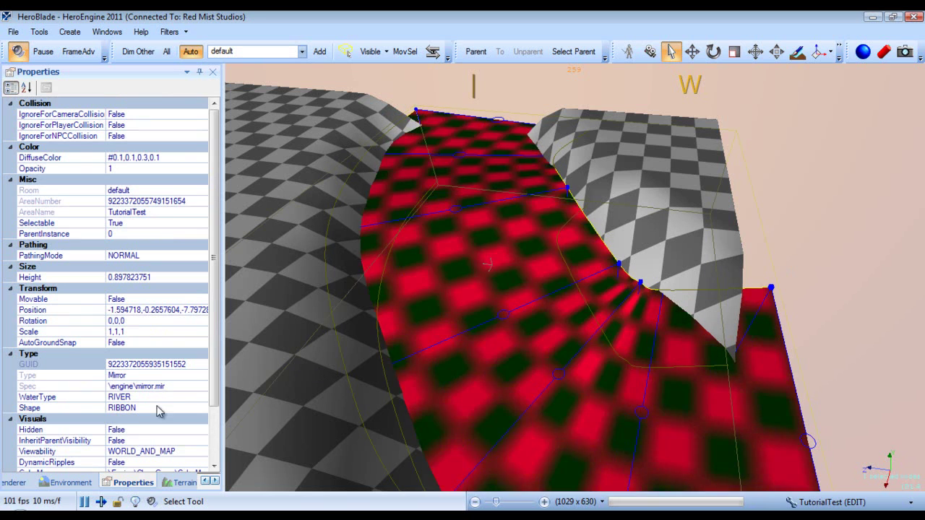
{"action": "left_click_drag", "start_coordinate": [213, 389], "coordinate": [212, 460]}
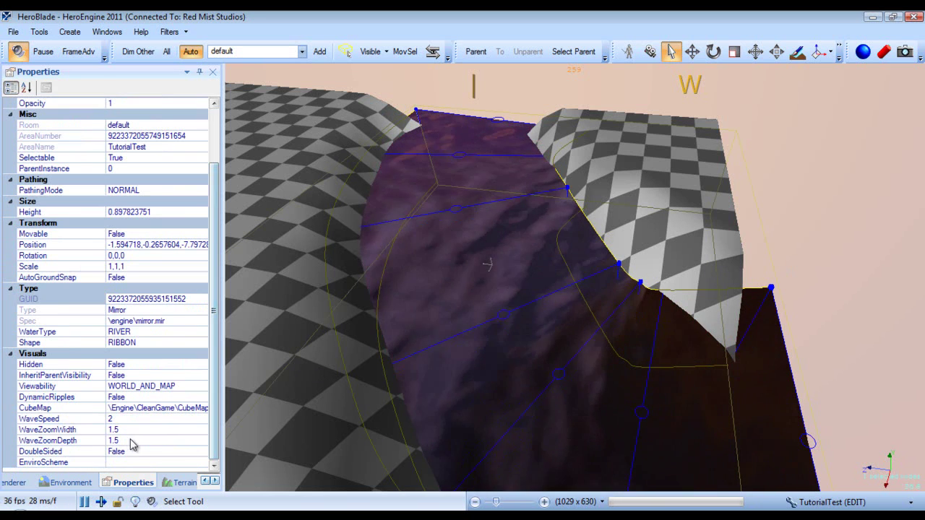
{"action": "left_click", "coordinate": [63, 430]}
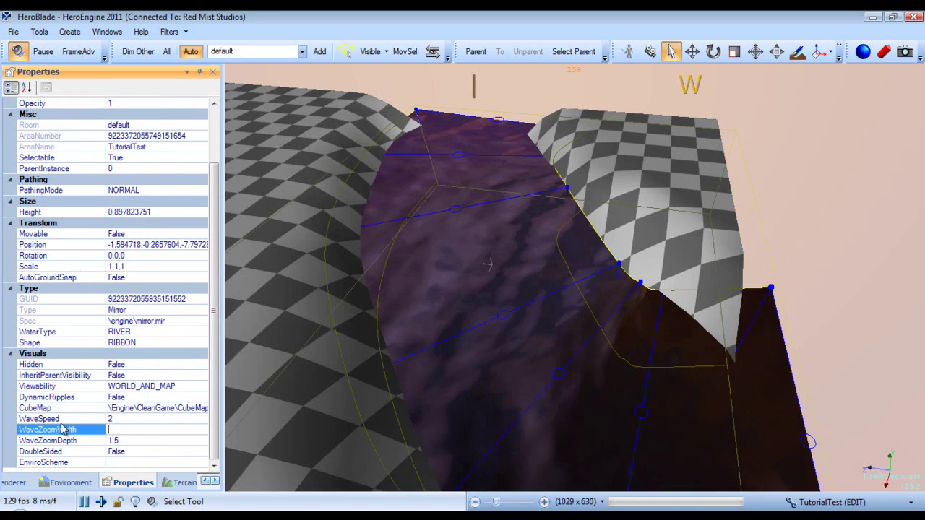
{"action": "type", "text": "5"}
{"action": "key", "text": "Return"}
{"action": "left_click", "coordinate": [116, 440]}
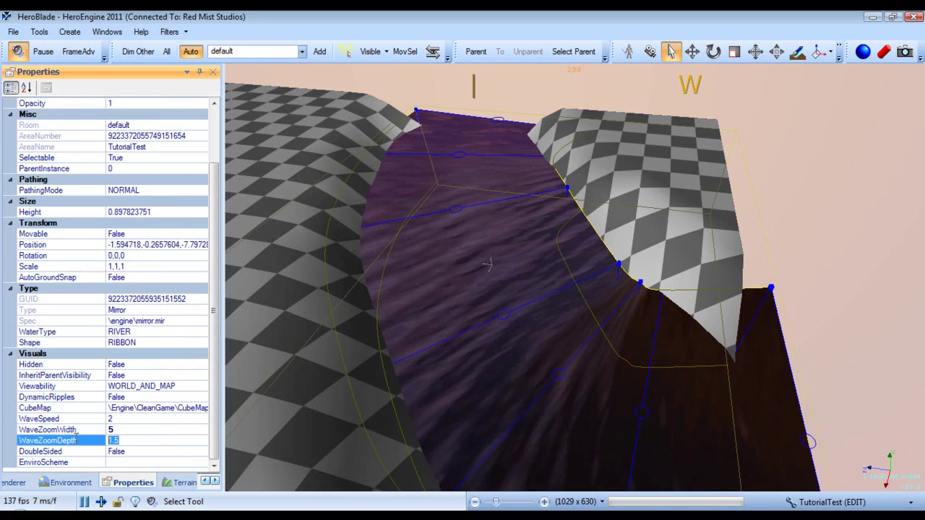
{"action": "type", "text": "10"}
{"action": "key", "text": "Return"}
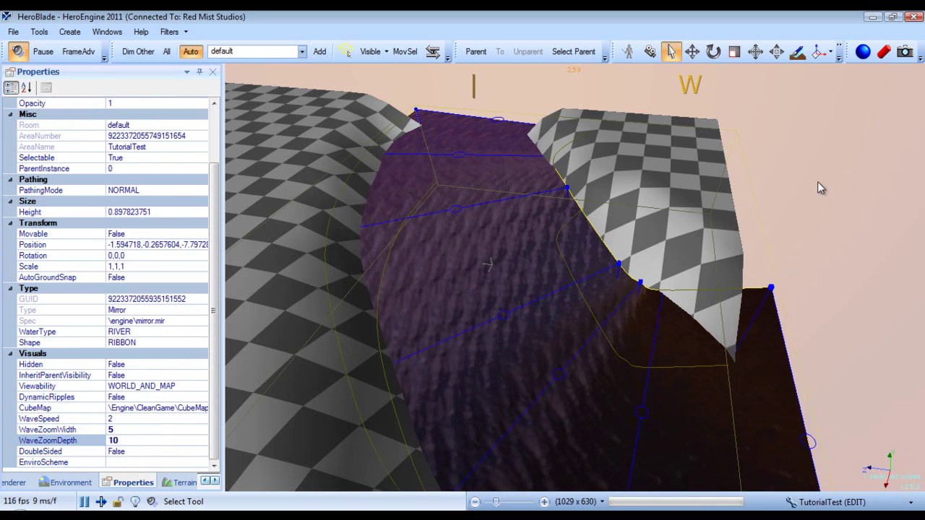
- Deselect the ribbon river and examine its wave pattern along the channel from other viewpoints
{"action": "left_click", "coordinate": [817, 182]}
{"action": "right_click_drag", "start_coordinate": [641, 179], "coordinate": [473, 174]}
{"action": "scroll", "coordinate": [453, 164], "scroll_direction": "down", "scroll_amount": 2}
{"action": "scroll", "coordinate": [452, 164], "scroll_direction": "up", "scroll_amount": 3}
{"action": "scroll", "coordinate": [472, 174], "scroll_direction": "down", "scroll_amount": 4}
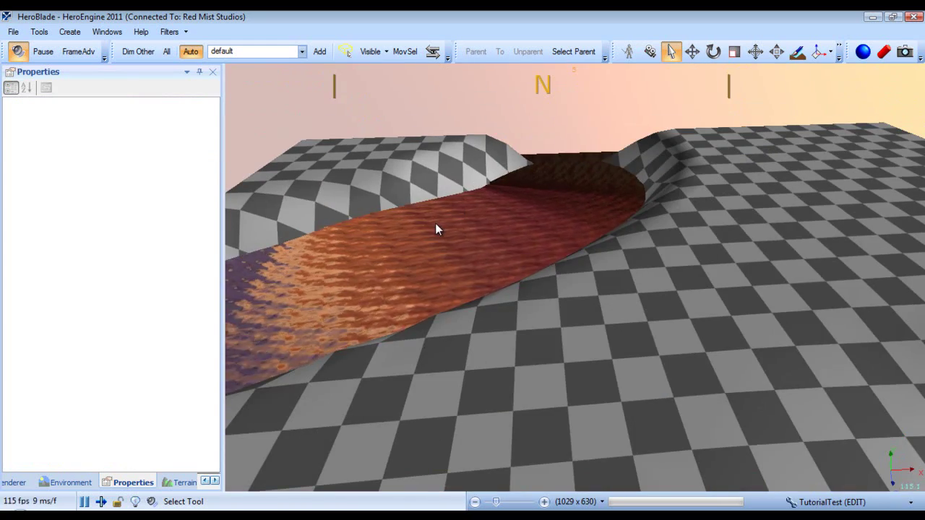
{"action": "right_click_drag", "start_coordinate": [435, 222], "coordinate": [558, 211]}
- Select the square PLAIN_RIPPLE pond water and bring its wave properties into view
{"action": "left_click", "coordinate": [498, 422]}
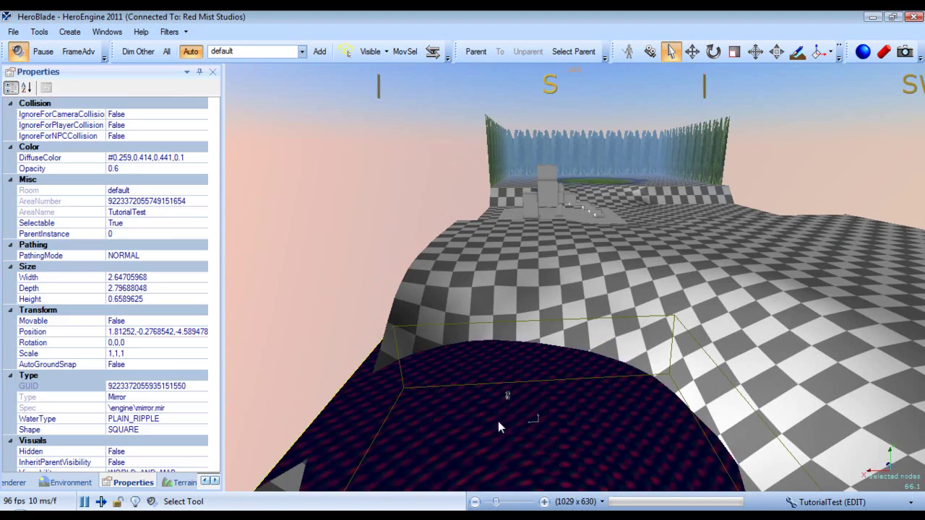
{"action": "right_click_drag", "start_coordinate": [730, 254], "coordinate": [725, 265]}
{"action": "left_click", "coordinate": [217, 421]}
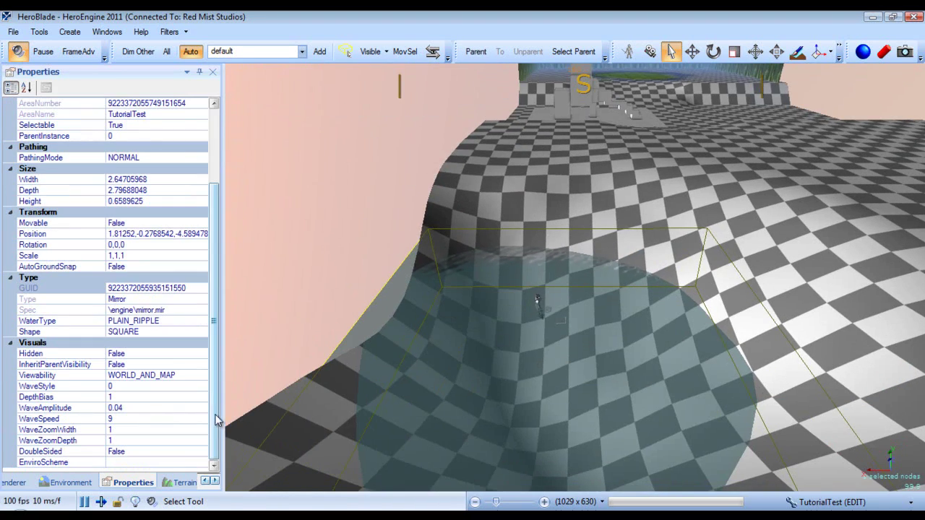
- Set the pond's DepthBias to 6 and examine how its water meets the surrounding terrain from several angles
{"action": "right_click_drag", "start_coordinate": [431, 265], "coordinate": [464, 271]}
{"action": "scroll", "coordinate": [464, 270], "scroll_direction": "up", "scroll_amount": 3}
{"action": "scroll", "coordinate": [464, 271], "scroll_direction": "down", "scroll_amount": 2}
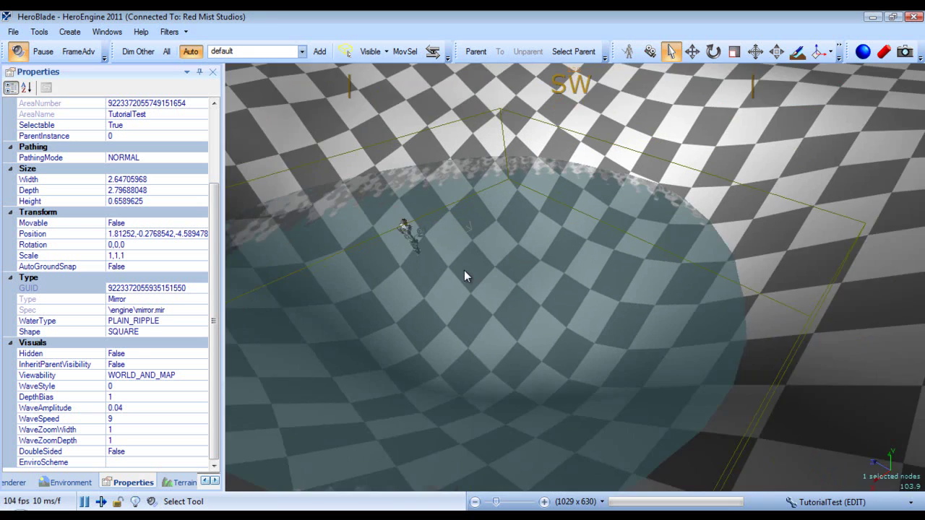
{"action": "scroll", "coordinate": [464, 271], "scroll_direction": "up", "scroll_amount": 2}
{"action": "left_click", "coordinate": [72, 397]}
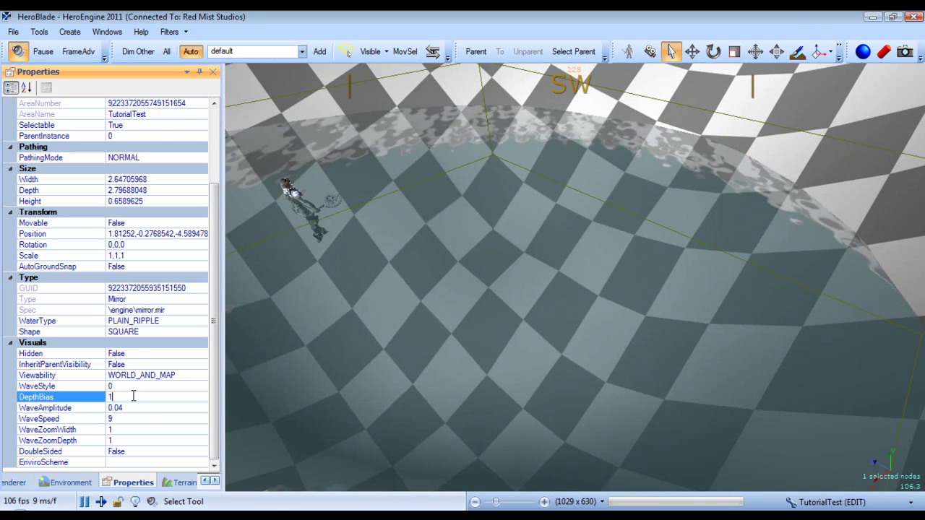
{"action": "type", "text": "6"}
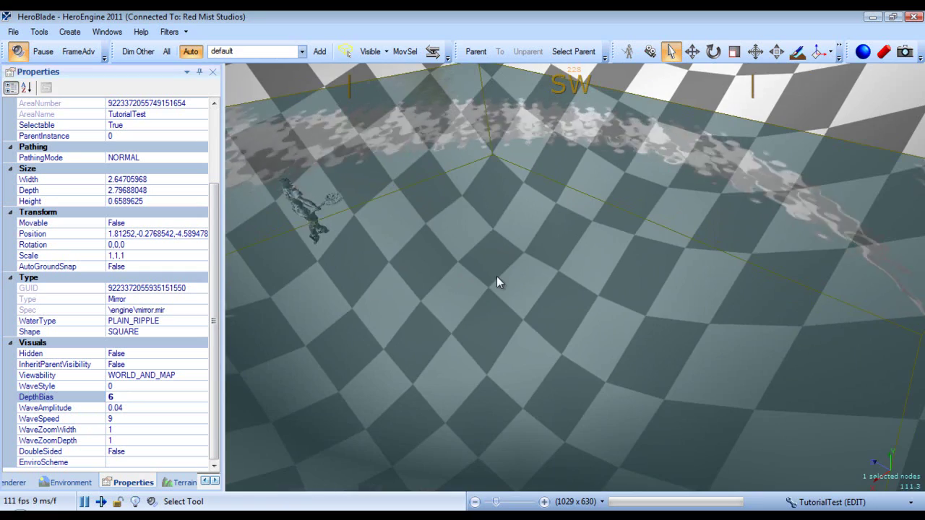
{"action": "scroll", "coordinate": [496, 276], "scroll_direction": "down", "scroll_amount": 3}
{"action": "right_click_drag", "start_coordinate": [496, 276], "coordinate": [479, 276]}
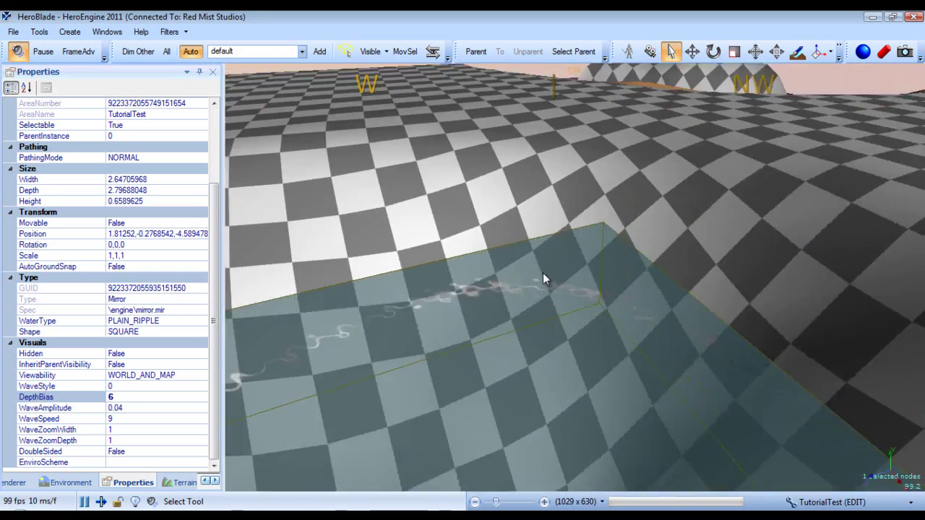
{"action": "key", "text": "a"}
{"action": "right_click_drag", "start_coordinate": [543, 273], "coordinate": [506, 272]}
{"action": "key", "text": "d"}
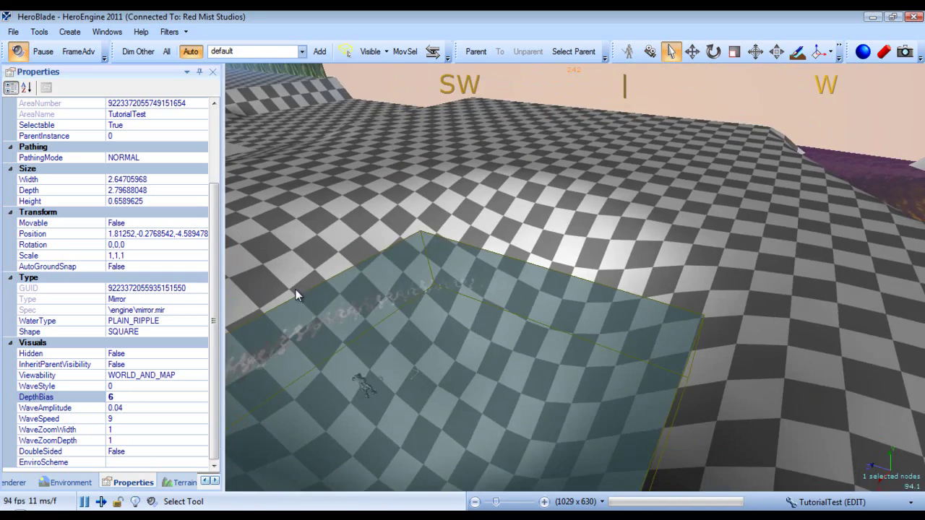
{"action": "right_click_drag", "start_coordinate": [568, 305], "coordinate": [561, 297]}
{"action": "key", "text": "d"}
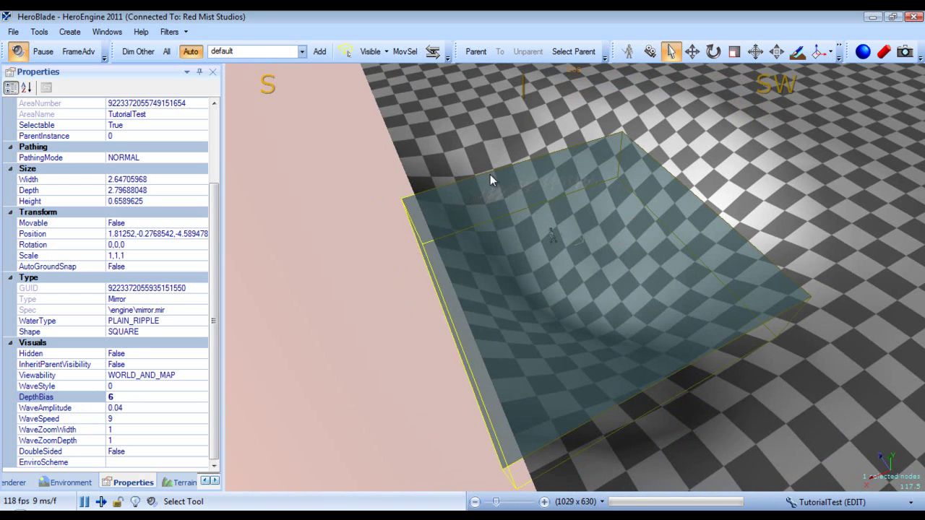
- Return the pond's DepthBias to 1
{"action": "left_click", "coordinate": [108, 397]}
{"action": "type", "text": "6"}
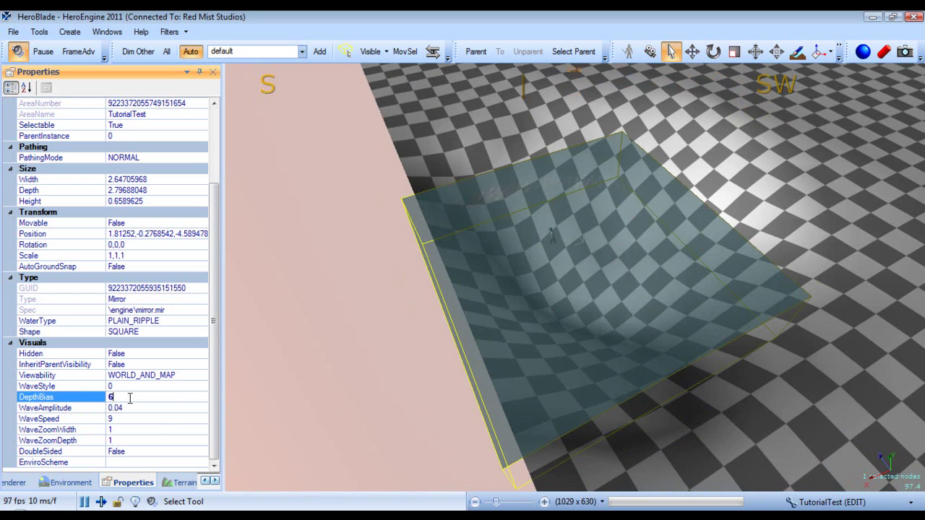
{"action": "key", "text": "w"}
{"action": "mouse_move", "coordinate": [635, 209]}
{"action": "right_mouse_down"}
{"action": "mouse_move", "coordinate": [651, 207]}
{"action": "mouse_move", "coordinate": [642, 208]}
{"action": "right_mouse_up"}
- Set the pond's WaveAmplitude to 0.8 and check the ripples on its surface
{"action": "left_click", "coordinate": [79, 408]}
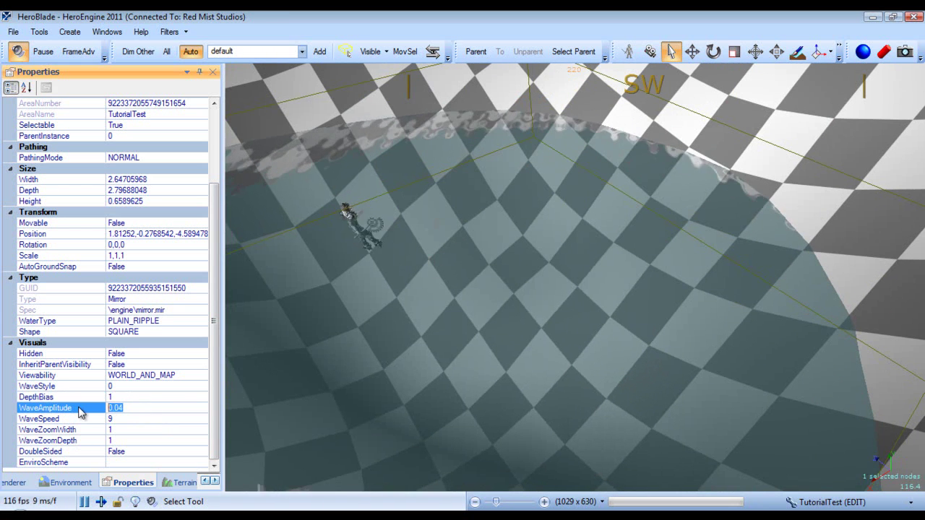
{"action": "type", "text": "0.8"}
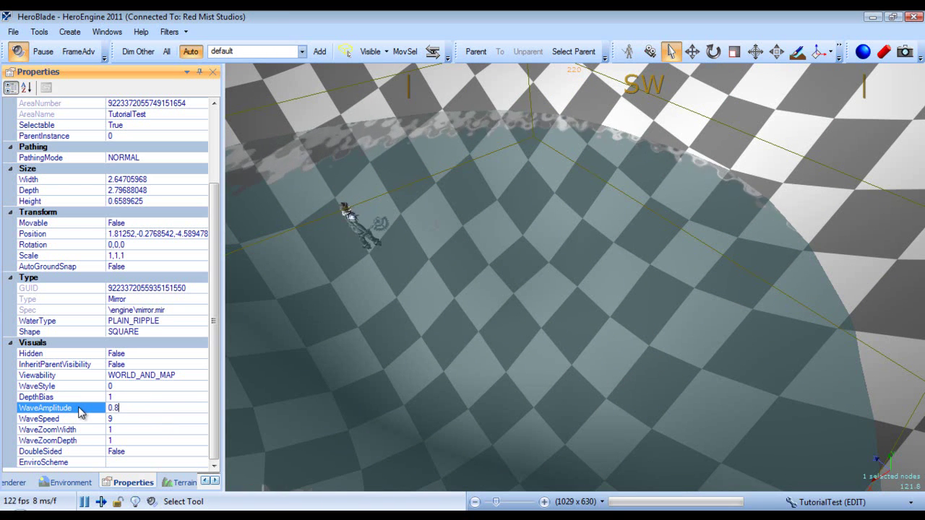
{"action": "key", "text": "Return"}
{"action": "right_click_drag", "start_coordinate": [631, 253], "coordinate": [654, 245]}
{"action": "key", "text": "w"}
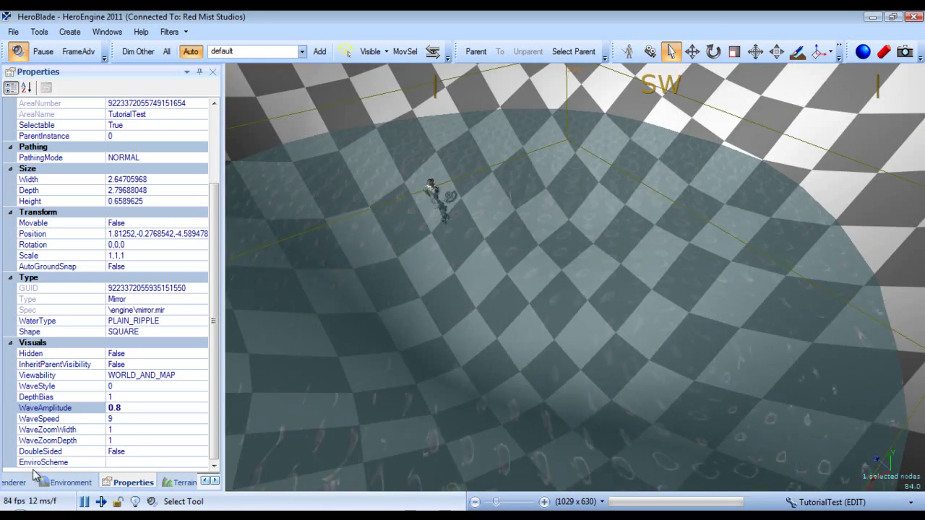
- Set the pond's WaveAmplitude to 0.07 and its WaveSpeed to 3
{"action": "left_click", "coordinate": [128, 408]}
{"action": "type", "text": "0.07"}
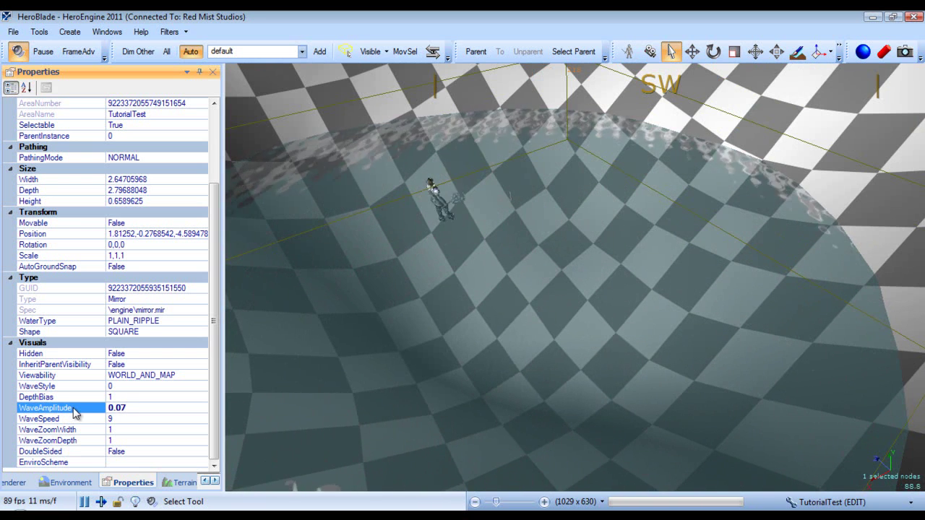
{"action": "key", "text": "Return"}
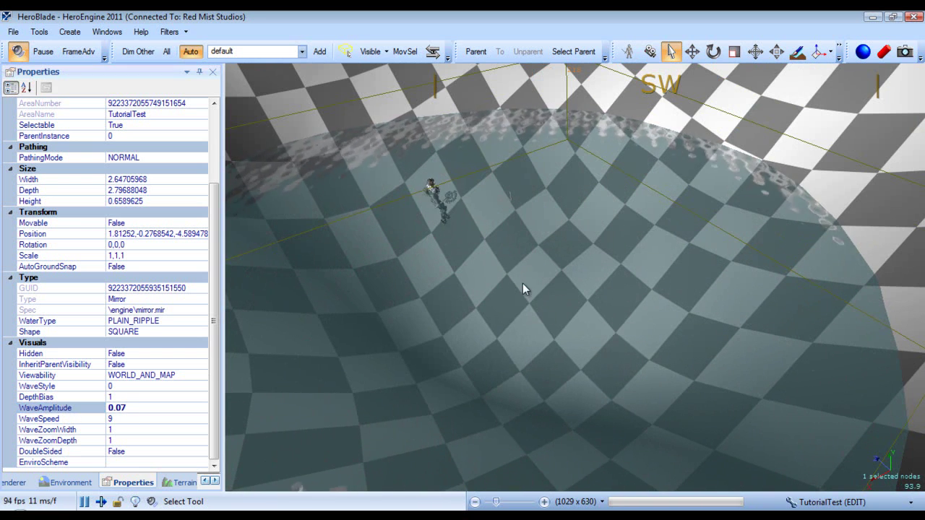
{"action": "left_click", "coordinate": [94, 419]}
{"action": "type", "text": "3"}
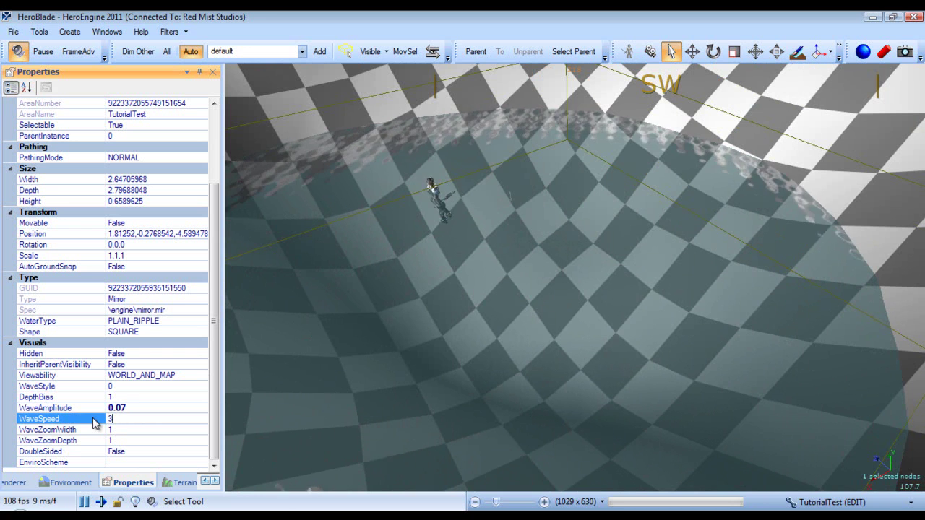
{"action": "key", "text": "Return"}
- Set both the WaveZoomWidth and the WaveZoomDepth of the pond to 2.5
{"action": "left_click", "coordinate": [138, 439]}
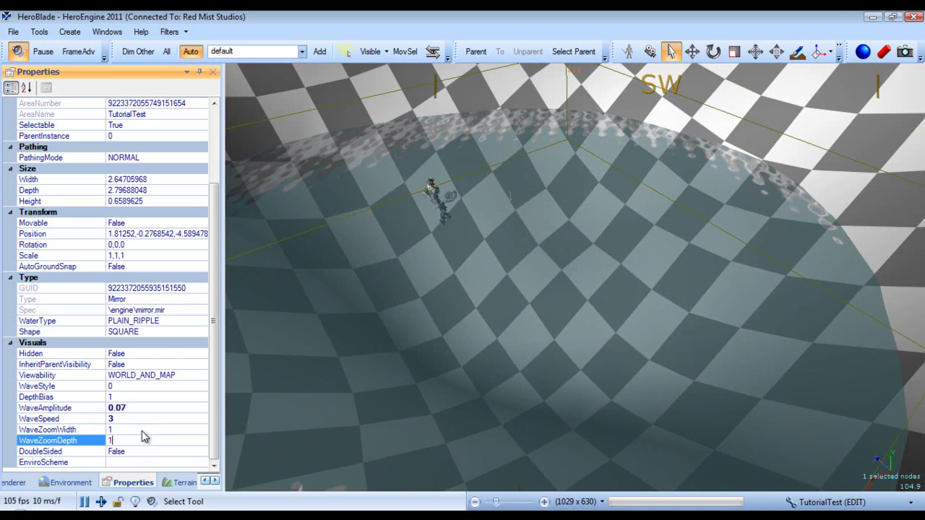
{"action": "double_click", "coordinate": [97, 428]}
{"action": "type", "text": "2.5"}
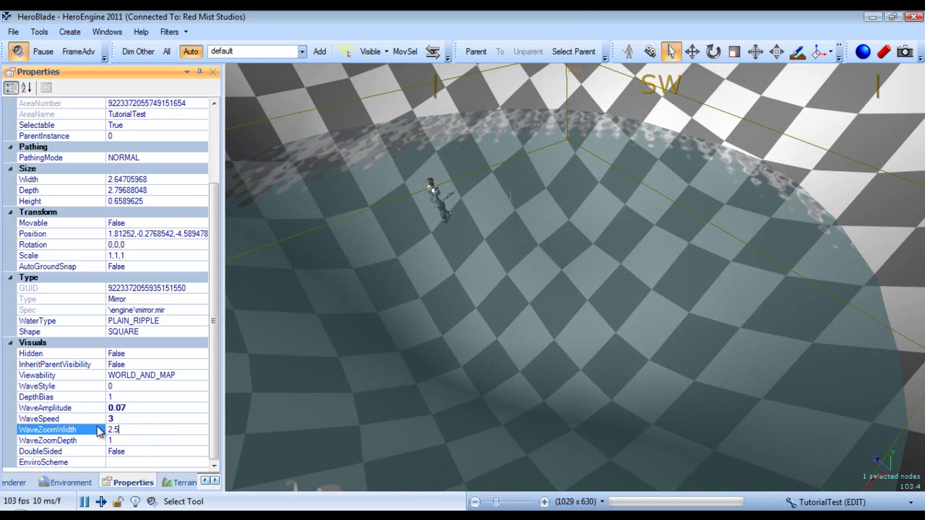
{"action": "left_click", "coordinate": [72, 441]}
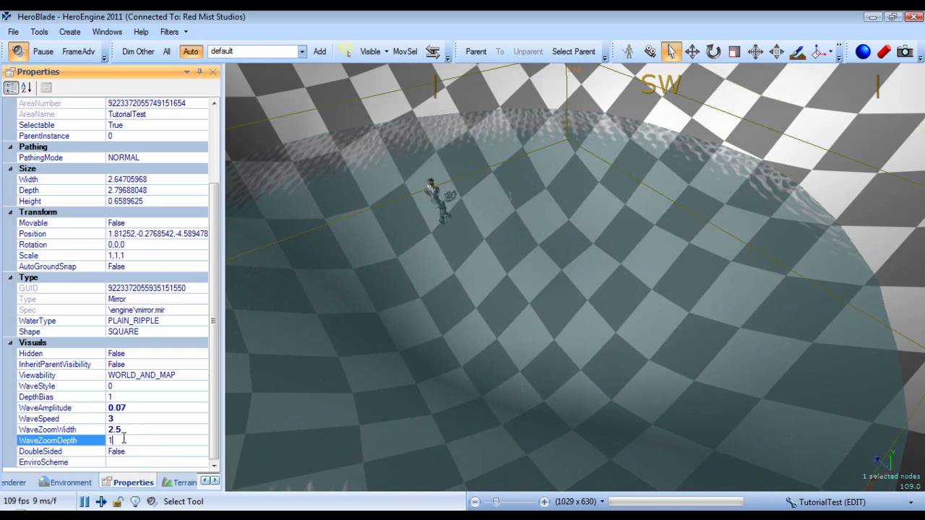
{"action": "type", "text": "2.5"}
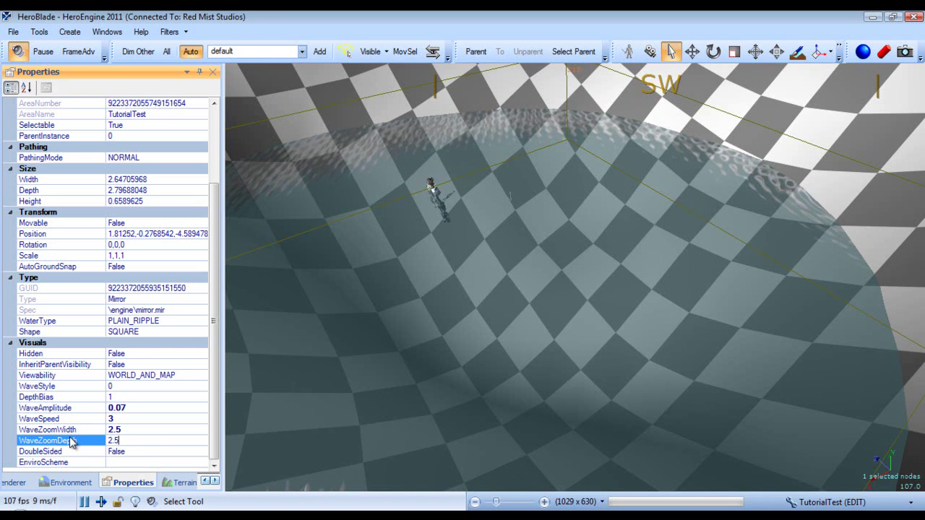
{"action": "key", "text": "Return"}
- Examine the pond's ripples from several angles with the water deselected, and reselect the pond
{"action": "right_click_drag", "start_coordinate": [580, 311], "coordinate": [654, 267]}
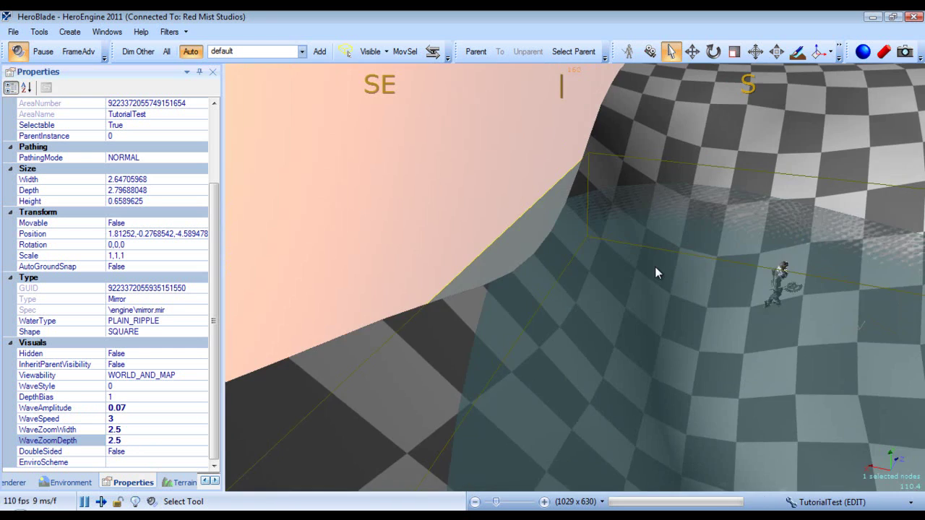
{"action": "scroll", "coordinate": [655, 267], "scroll_direction": "down", "scroll_amount": 2}
{"action": "left_click", "coordinate": [483, 205]}
{"action": "scroll", "coordinate": [511, 203], "scroll_direction": "up", "scroll_amount": 3}
{"action": "right_click_drag", "start_coordinate": [483, 204], "coordinate": [401, 201]}
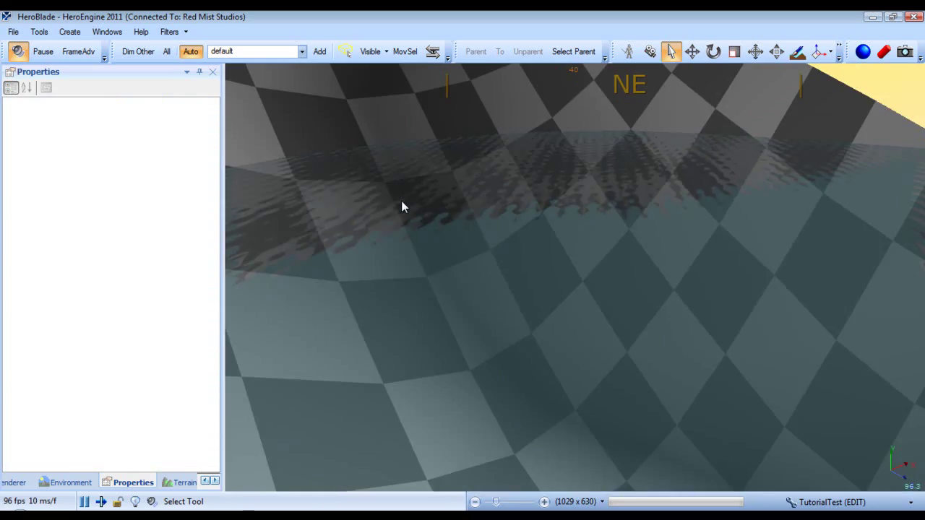
{"action": "left_click", "coordinate": [557, 280]}
{"action": "right_click_drag", "start_coordinate": [769, 231], "coordinate": [639, 245]}
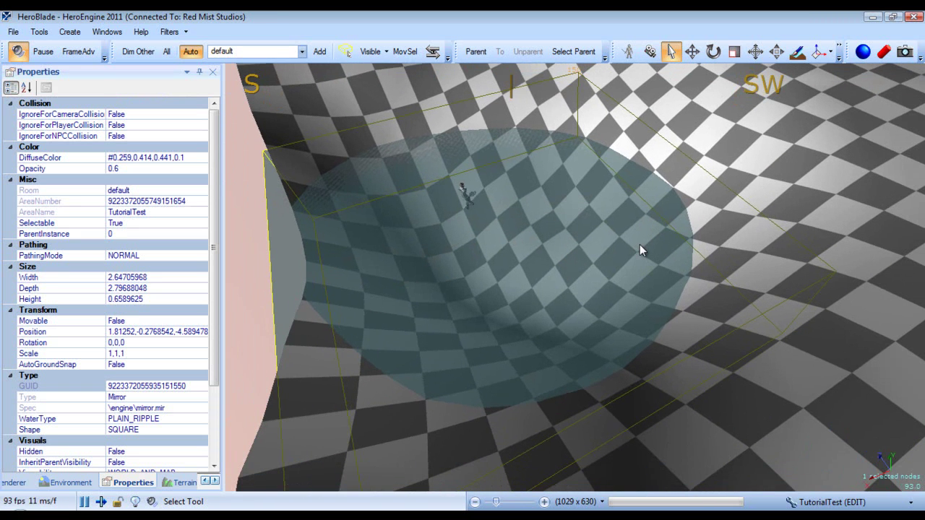